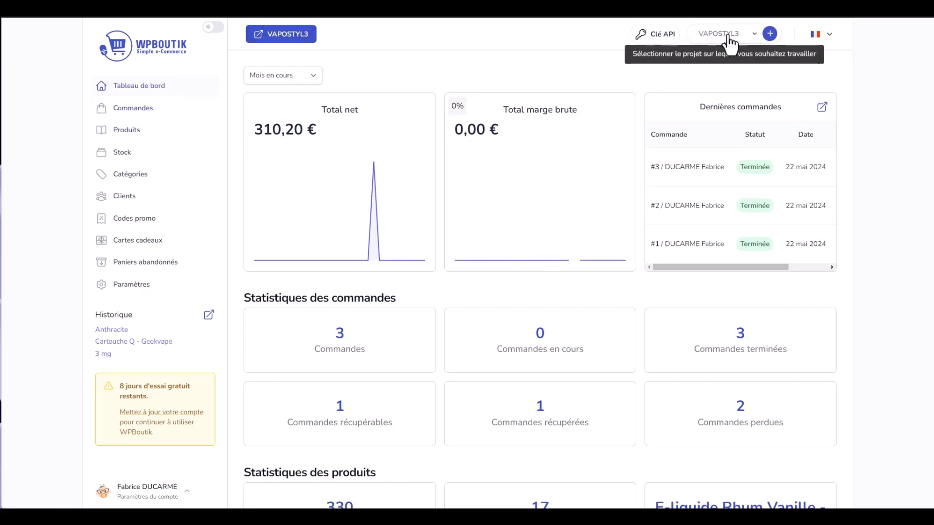
- Open the product list and start a new product, looking over its entry form
{"action": "left_click", "coordinate": [138, 141]}
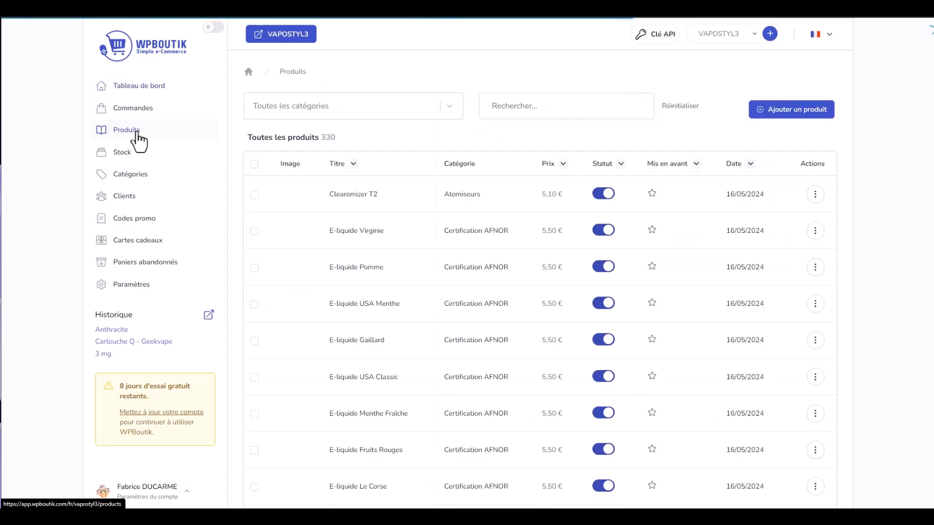
{"action": "scroll", "coordinate": [471, 205], "scroll_direction": "down", "scroll_amount": 1}
{"action": "scroll", "coordinate": [467, 218], "scroll_direction": "up", "scroll_amount": 1}
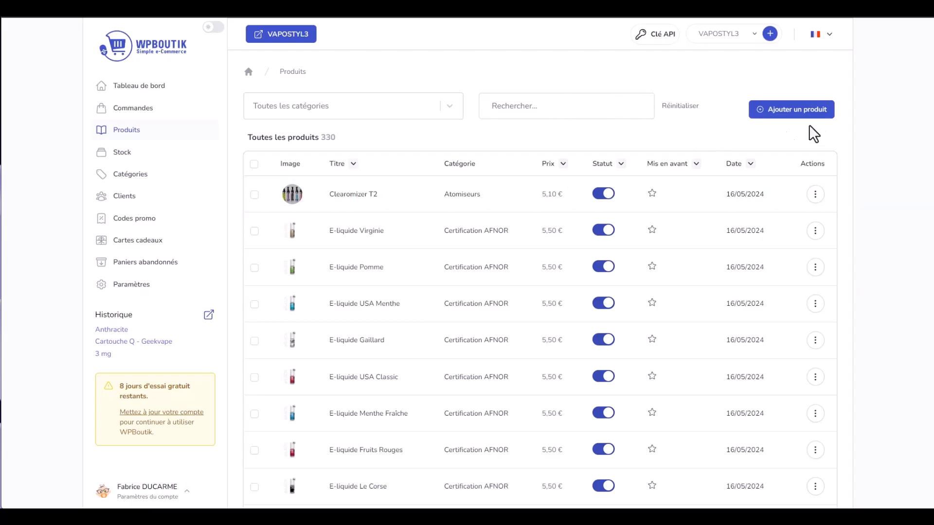
{"action": "left_click", "coordinate": [797, 115]}
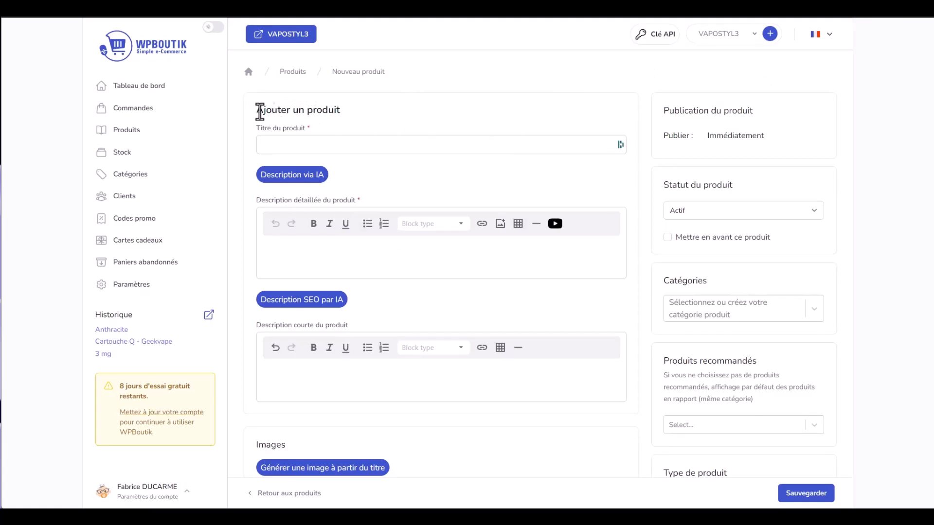
{"action": "scroll", "coordinate": [531, 312], "scroll_direction": "down", "scroll_amount": 7}
{"action": "scroll", "coordinate": [546, 276], "scroll_direction": "up", "scroll_amount": 7}
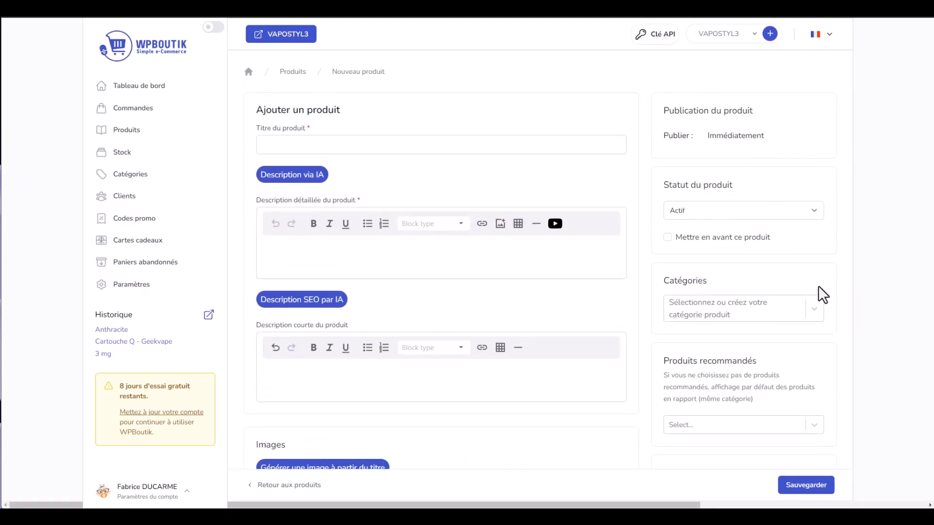
- Enter "Pod Wenax Q 2 - Geekvape" as the new product's title
{"action": "left_click", "coordinate": [354, 145]}
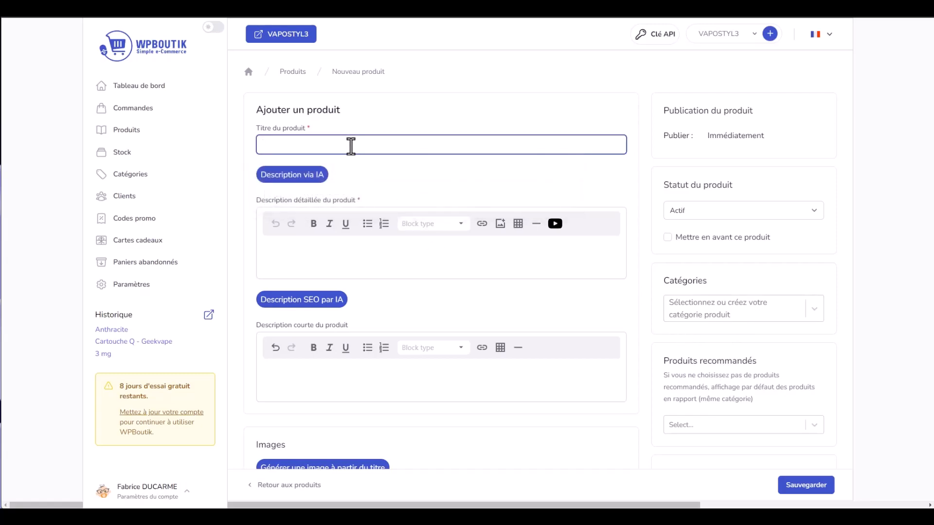
{"action": "type", "text": "Pod Wenax Q - Geekvape"}
{"action": "left_click", "coordinate": [306, 145]}
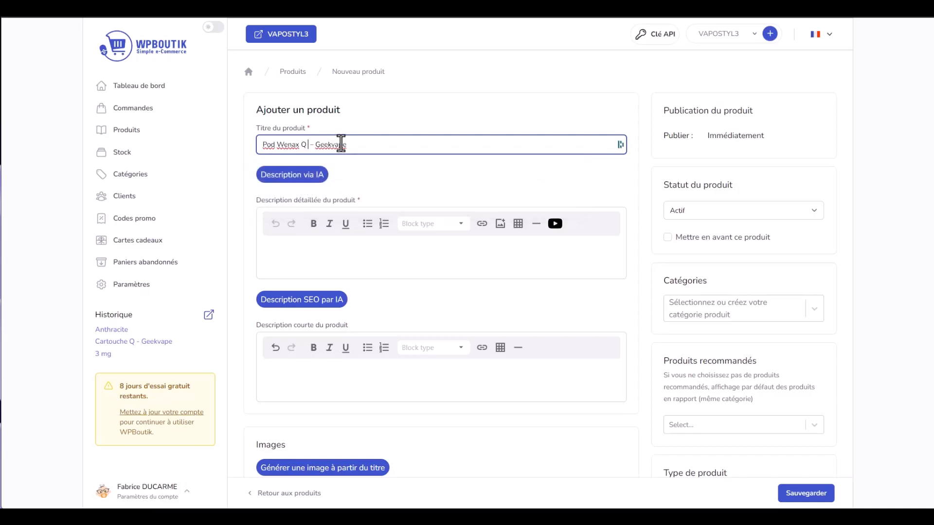
{"action": "type", "text": "2"}
{"action": "left_click", "coordinate": [416, 175]}
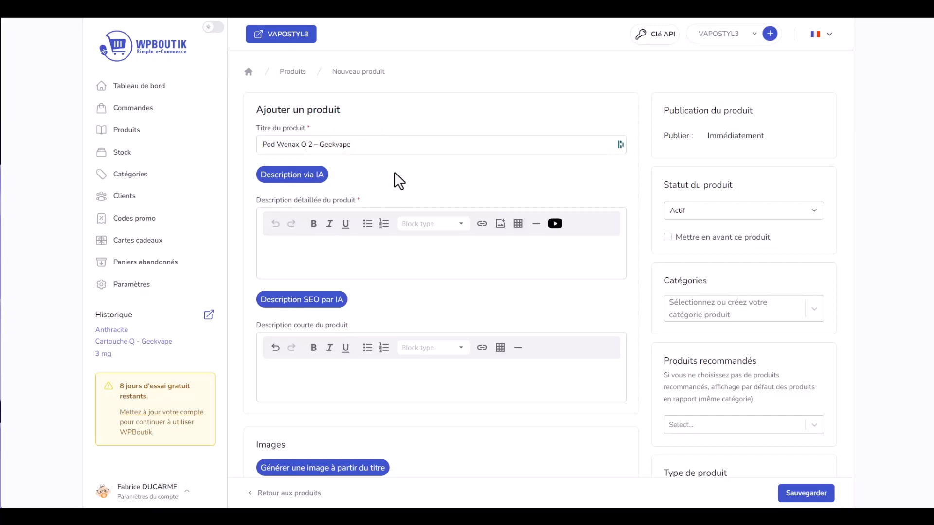
- Generate the detailed product description with AI
{"action": "left_click", "coordinate": [328, 252]}
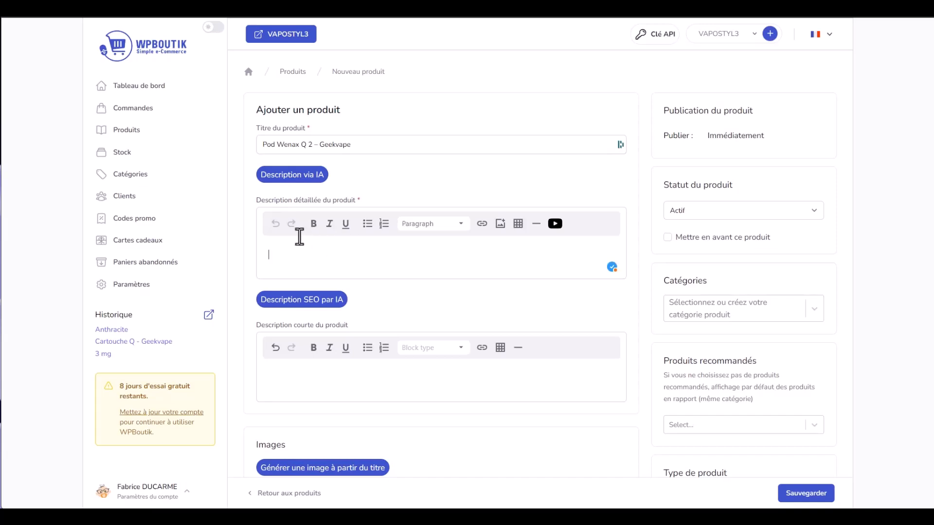
{"action": "left_click_drag", "start_coordinate": [305, 200], "coordinate": [332, 200]}
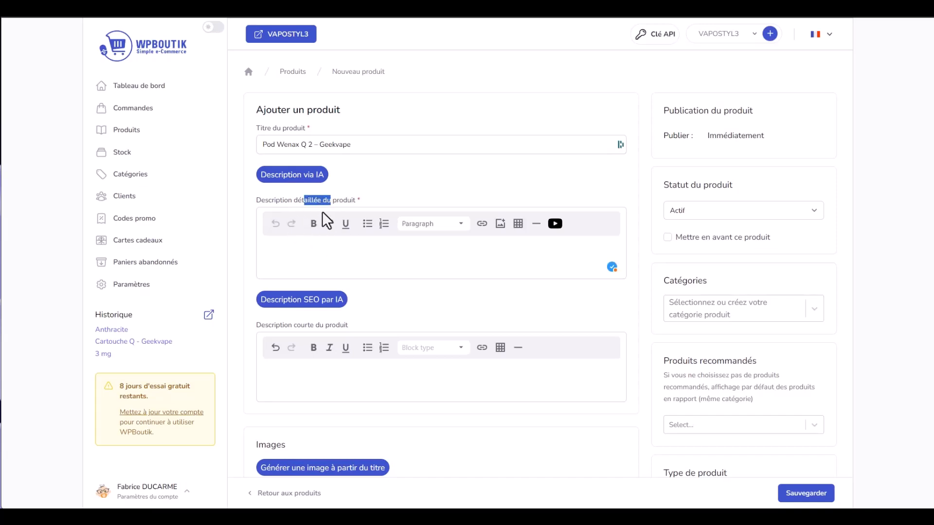
{"action": "left_click", "coordinate": [335, 248]}
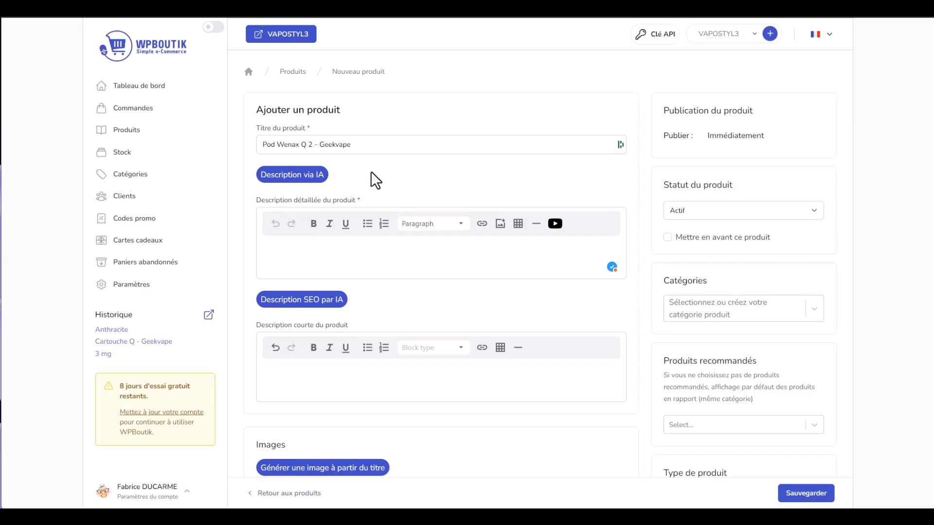
{"action": "left_click", "coordinate": [313, 177]}
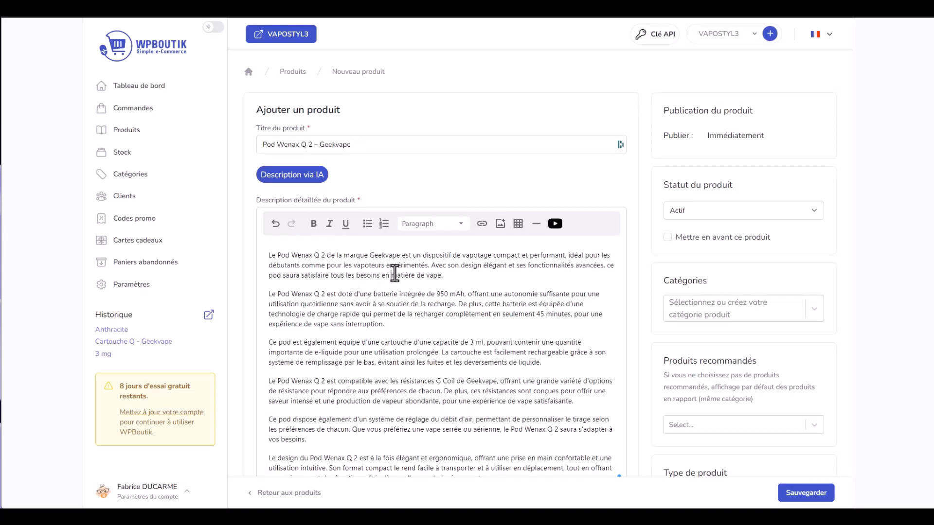
- Review the detailed description and bold its opening words "Le Pod Wenax Q 2 de la marque Geekvape"
{"action": "left_click", "coordinate": [393, 275]}
{"action": "scroll", "coordinate": [403, 272], "scroll_direction": "down", "scroll_amount": 4}
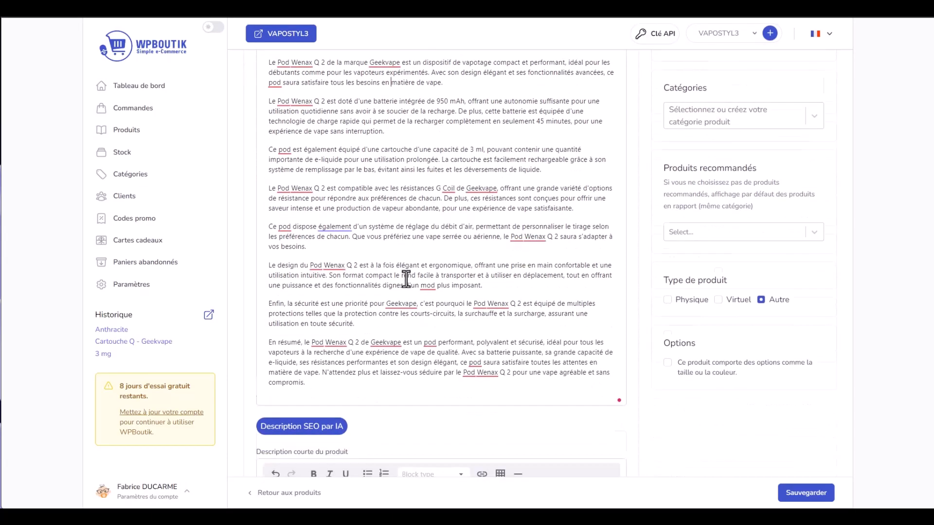
{"action": "scroll", "coordinate": [409, 277], "scroll_direction": "up", "scroll_amount": 2}
{"action": "scroll", "coordinate": [357, 225], "scroll_direction": "up", "scroll_amount": 1}
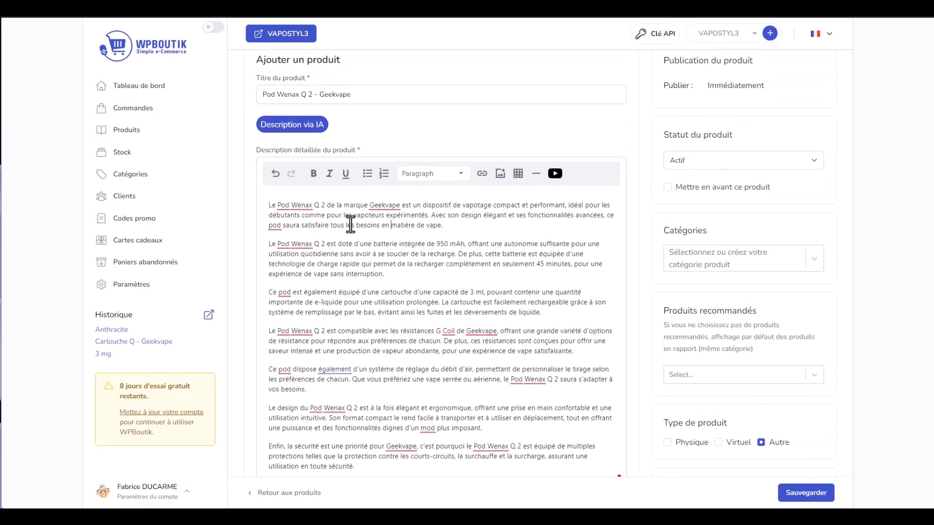
{"action": "left_click_drag", "start_coordinate": [267, 204], "coordinate": [398, 207]}
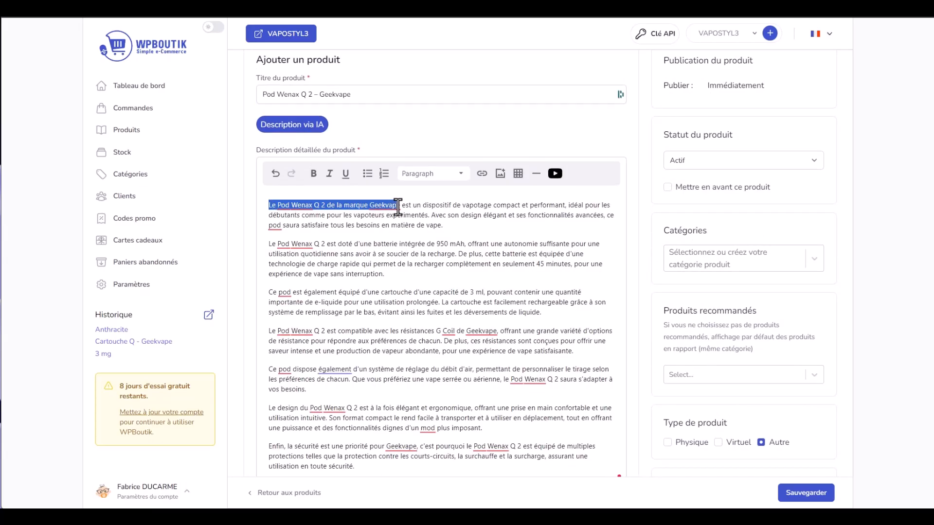
{"action": "left_click", "coordinate": [316, 175]}
{"action": "left_click", "coordinate": [471, 215]}
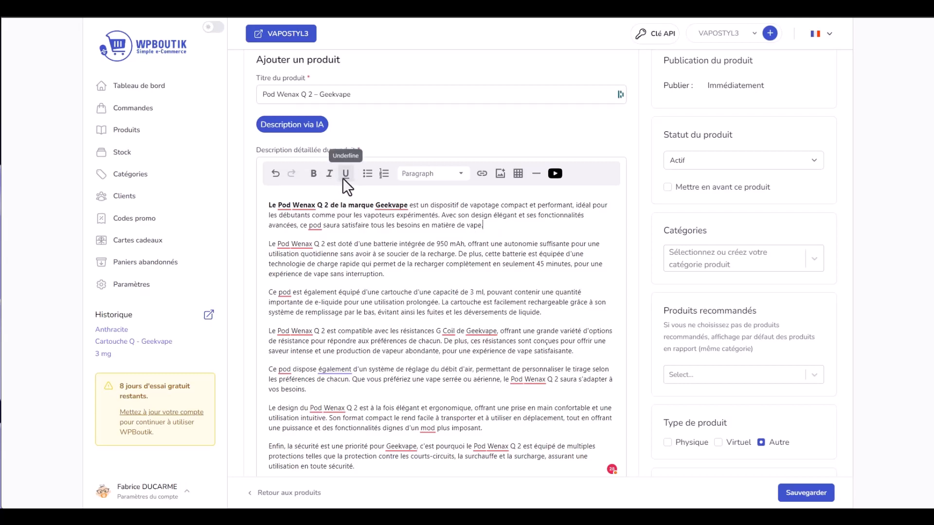
{"action": "left_click", "coordinate": [455, 174]}
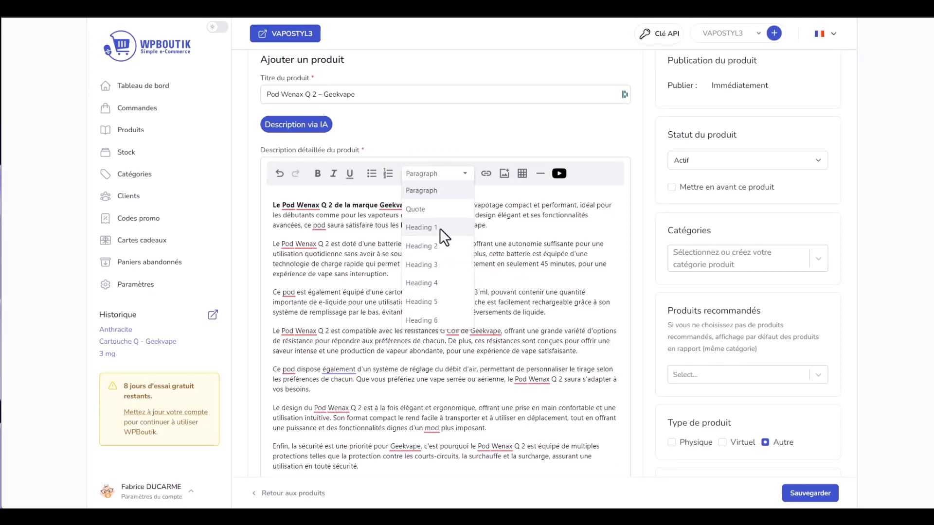
{"action": "left_click", "coordinate": [489, 265]}
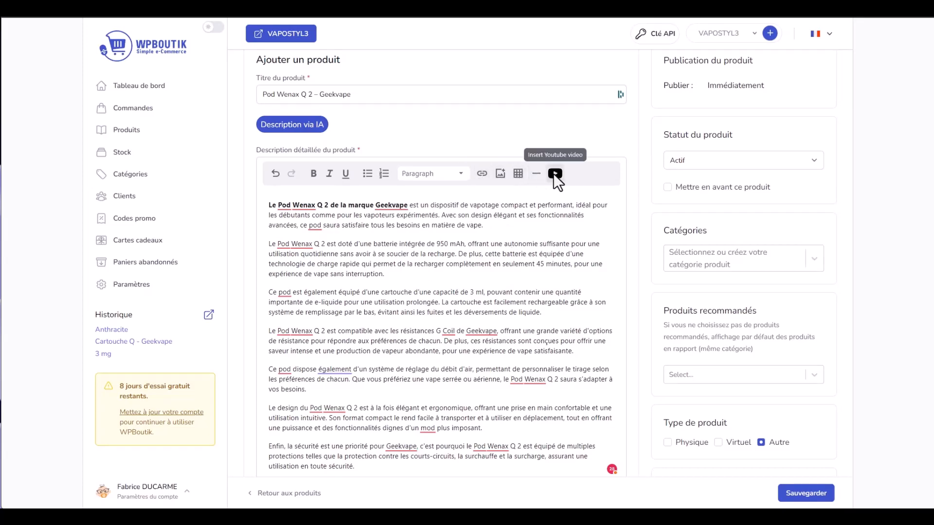
- Generate the short product description with the AI SEO description option
{"action": "scroll", "coordinate": [475, 287], "scroll_direction": "down", "scroll_amount": 5}
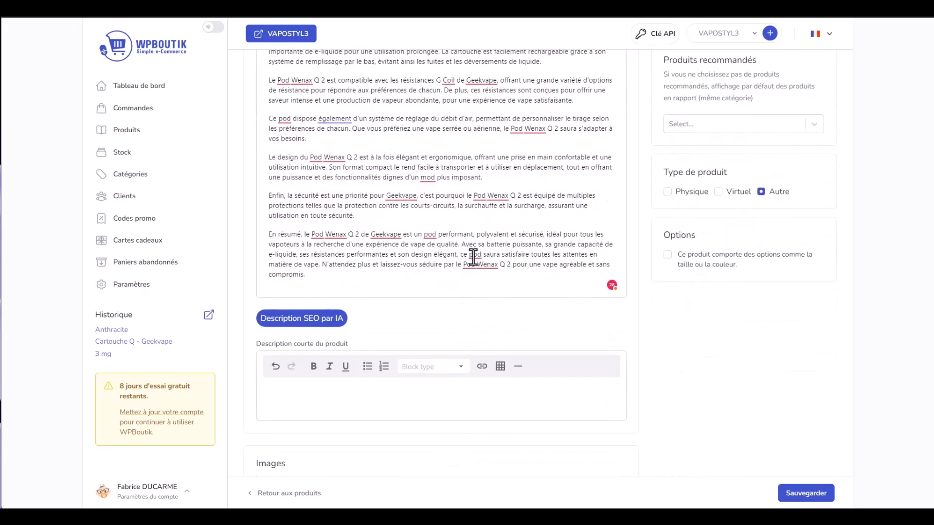
{"action": "scroll", "coordinate": [365, 277], "scroll_direction": "down", "scroll_amount": 3}
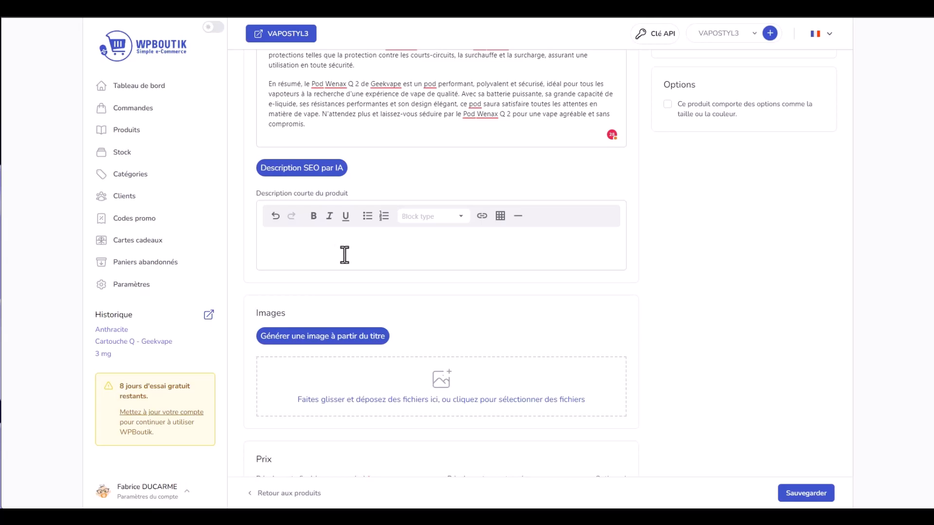
{"action": "left_click", "coordinate": [314, 170]}
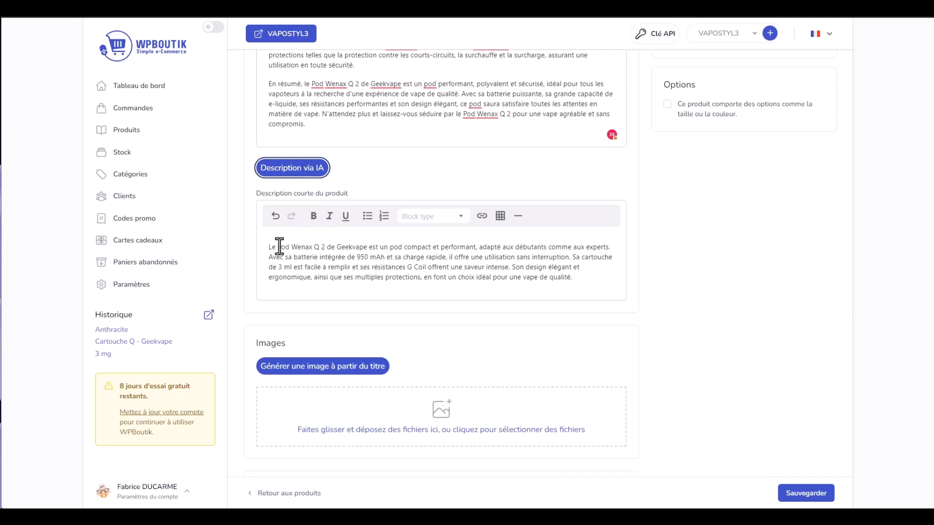
- Bold the opening words "Le Pod Wenax Q 2 de Geekvape est un pod compact et performant" in the short description
{"action": "left_click_drag", "start_coordinate": [269, 247], "coordinate": [477, 247]}
{"action": "left_click", "coordinate": [314, 217]}
{"action": "left_click", "coordinate": [483, 267]}
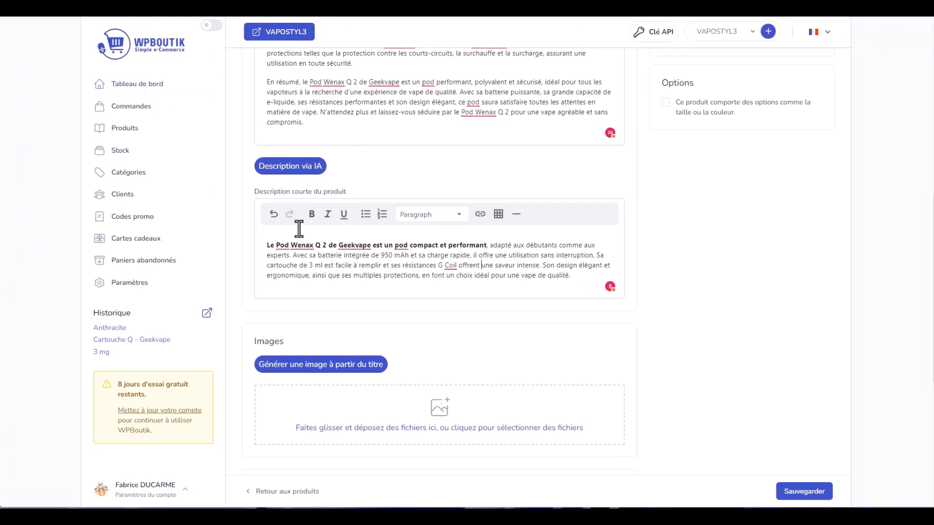
- Add the photo showing three views of the pod to the product's images
{"action": "scroll", "coordinate": [375, 235], "scroll_direction": "up", "scroll_amount": 5}
{"action": "scroll", "coordinate": [375, 219], "scroll_direction": "down", "scroll_amount": 8}
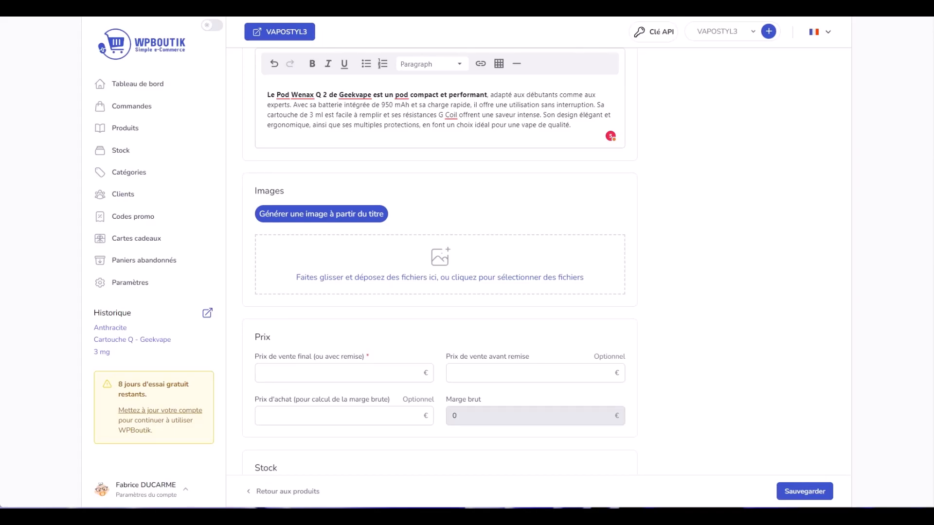
{"action": "left_click_drag", "start_coordinate": [185, 309], "coordinate": [409, 250]}
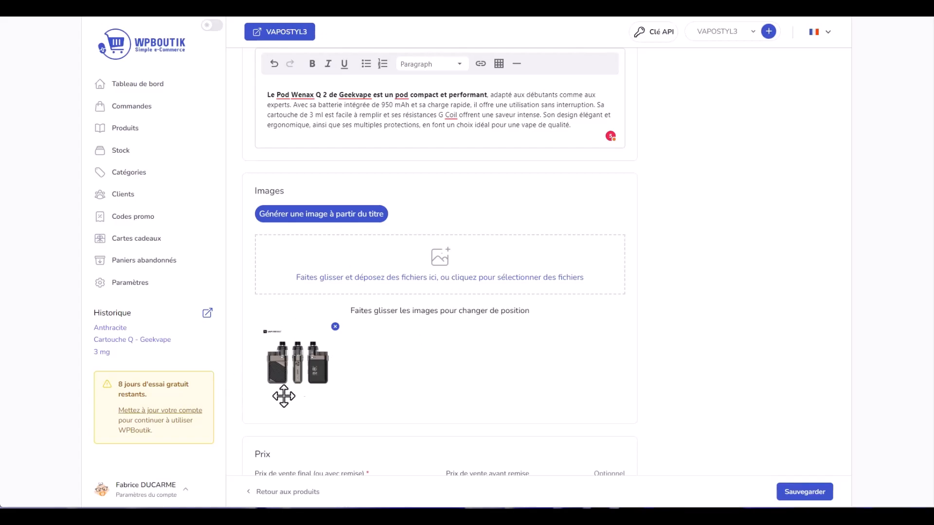
{"action": "left_click_drag", "start_coordinate": [304, 363], "coordinate": [454, 358]}
- Set the final selling price to 30 €, the price before discount to 35 € and the purchase price to 10 €
{"action": "scroll", "coordinate": [496, 348], "scroll_direction": "down", "scroll_amount": 6}
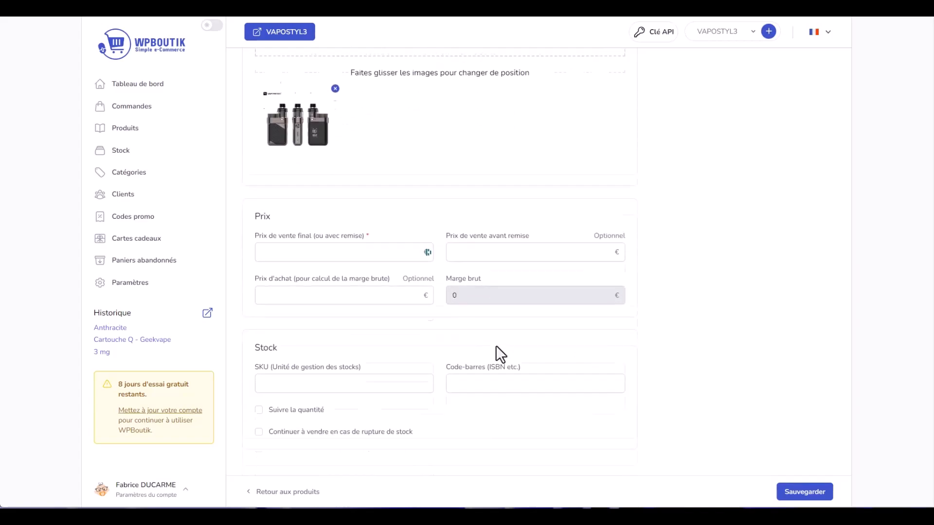
{"action": "left_click", "coordinate": [307, 217]}
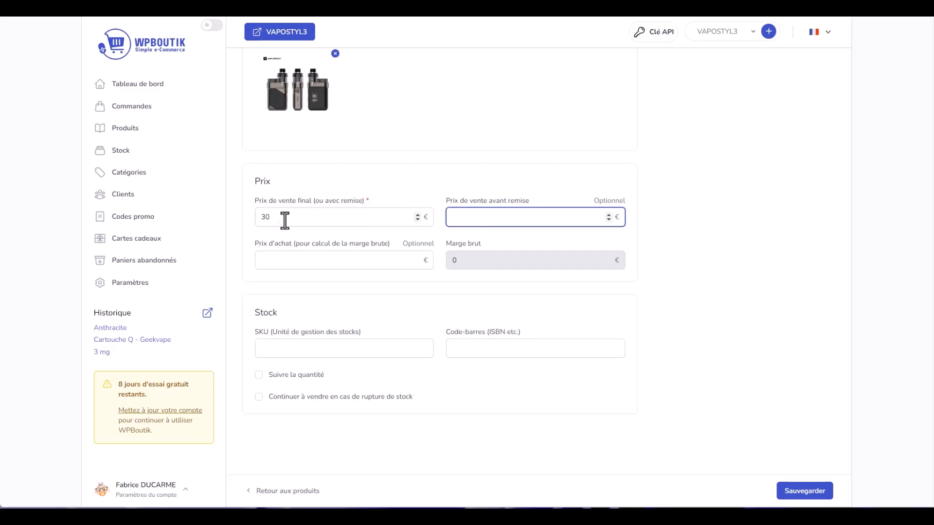
{"action": "type", "text": "35"}
{"action": "left_click", "coordinate": [340, 265]}
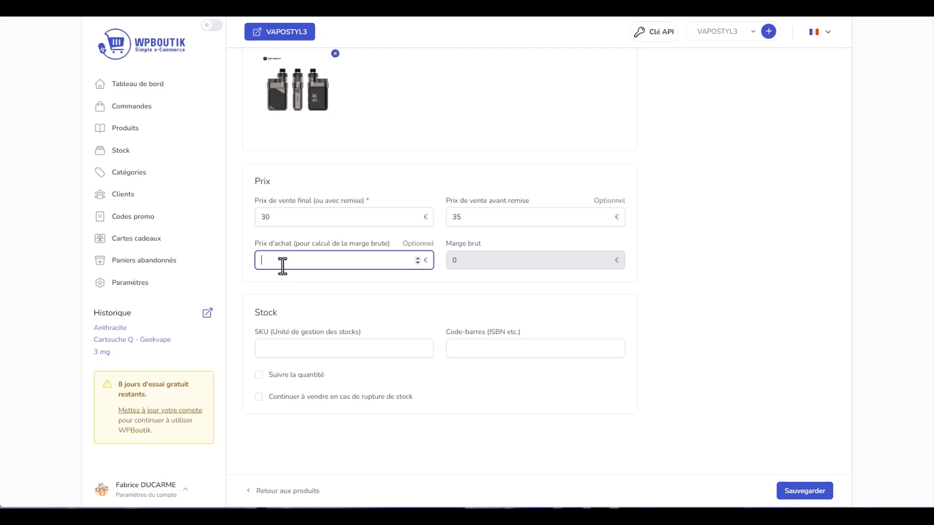
{"action": "type", "text": "10"}
{"action": "left_click", "coordinate": [482, 261]}
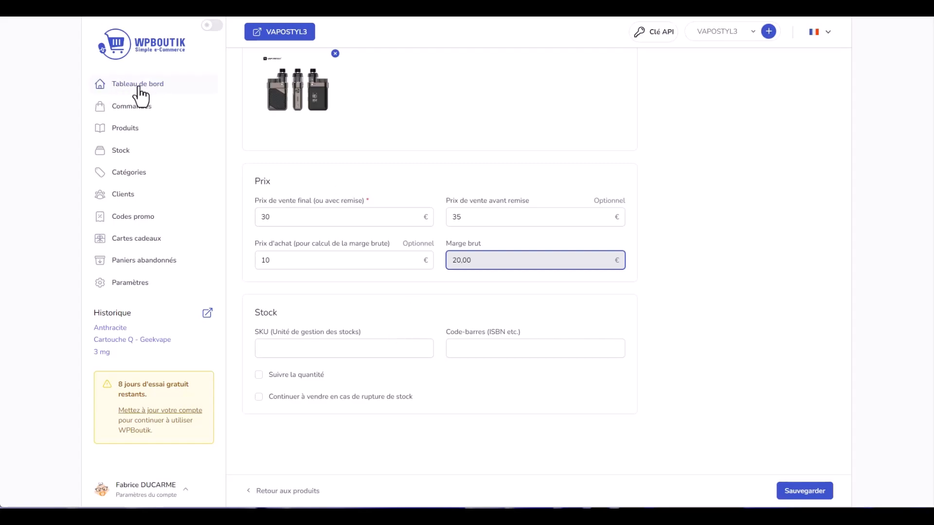
- Enter the SKU RER454545 and enable quantity tracking and continued selling when out of stock
{"action": "left_click", "coordinate": [288, 348]}
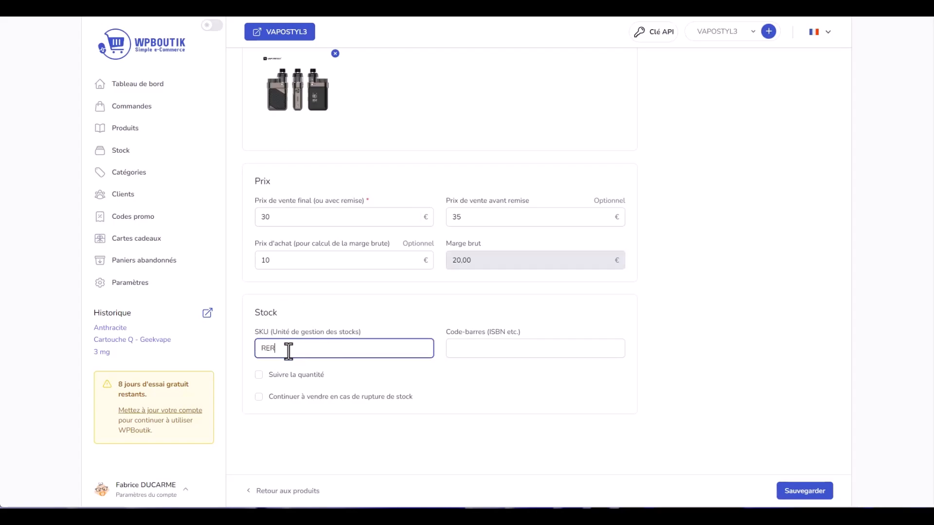
{"action": "type", "text": "RER454545"}
{"action": "left_click", "coordinate": [466, 348]}
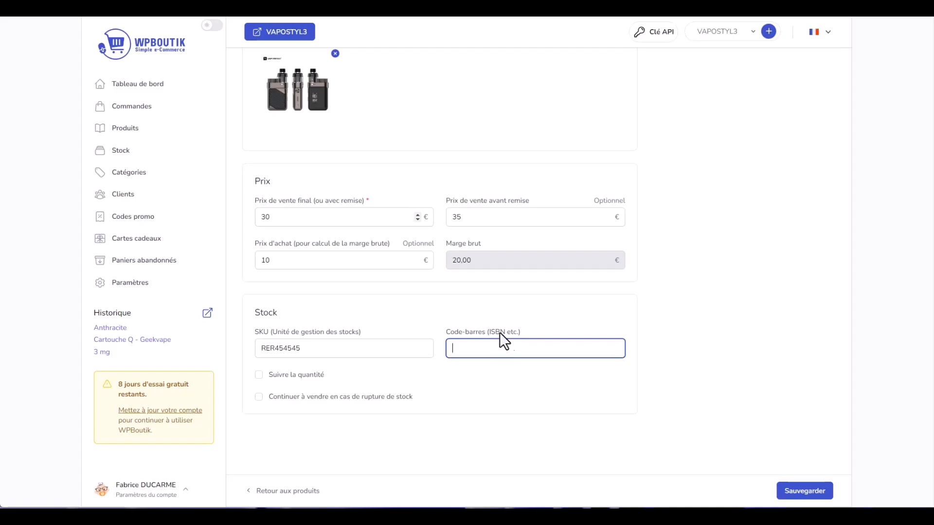
{"action": "left_click", "coordinate": [259, 375]}
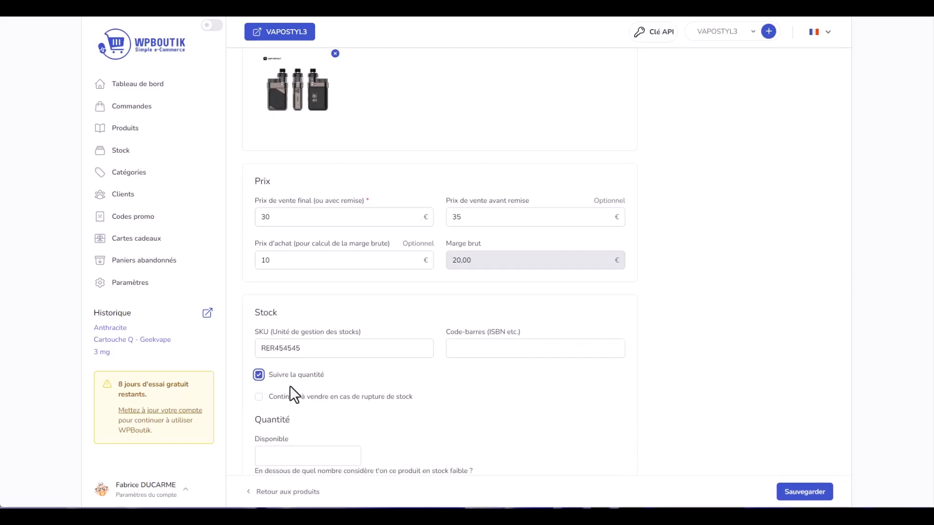
{"action": "scroll", "coordinate": [278, 453], "scroll_direction": "down", "scroll_amount": 2}
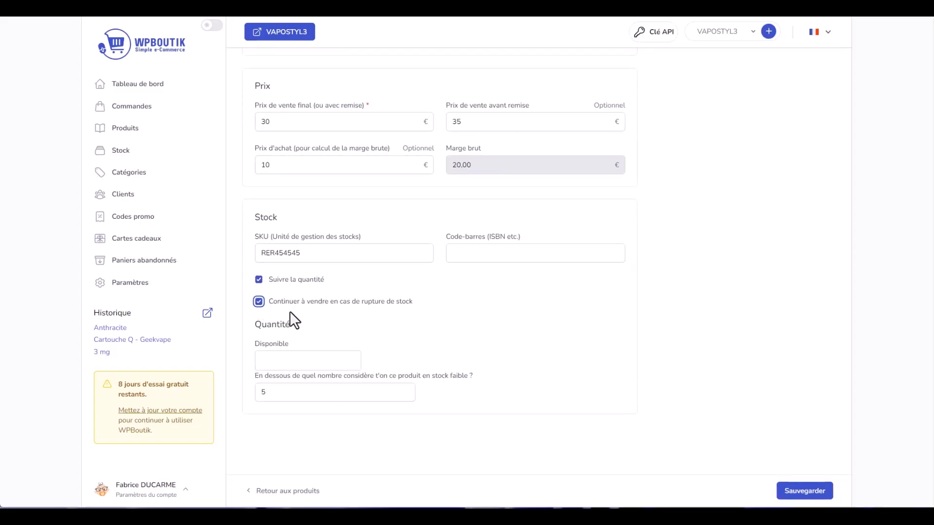
- Set the available quantity to 30 and the low-stock threshold to 2
{"action": "left_click", "coordinate": [311, 354]}
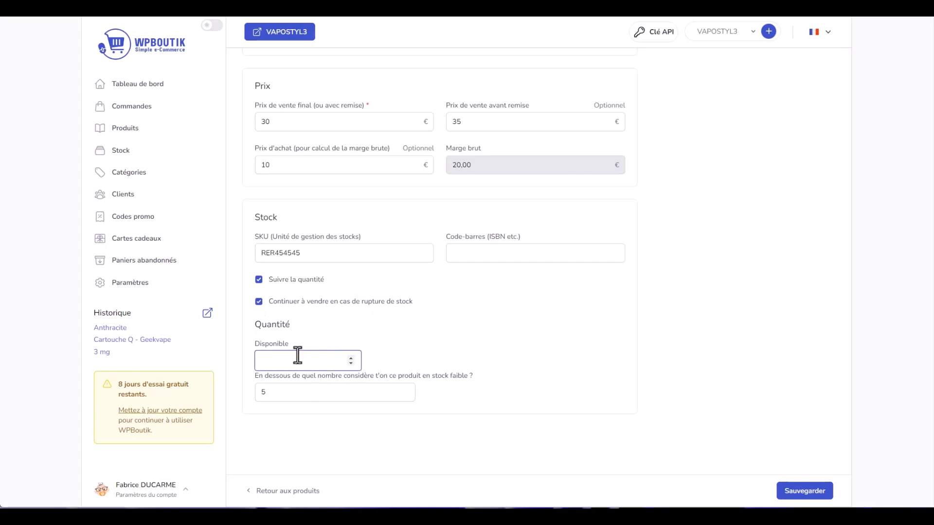
{"action": "type", "text": "30"}
{"action": "left_click", "coordinate": [288, 392]}
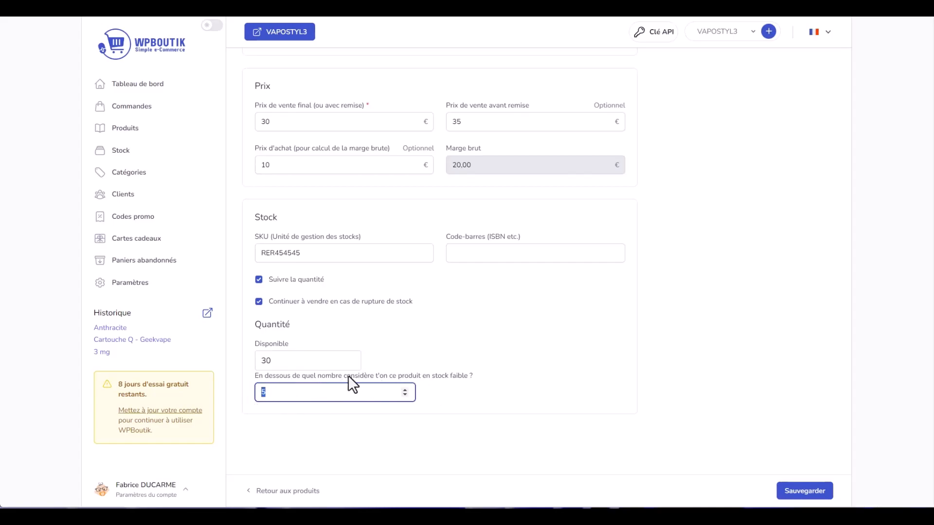
{"action": "type", "text": "2"}
{"action": "left_click", "coordinate": [492, 405]}
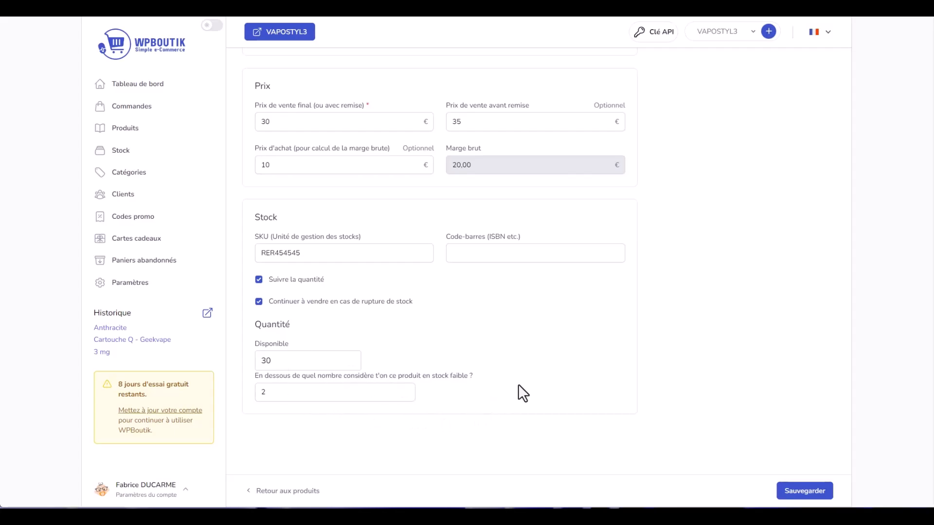
- Check the date and time choices for scheduling the product's publication, keeping it on immediate publishing
{"action": "scroll", "coordinate": [594, 341], "scroll_direction": "up", "scroll_amount": 20}
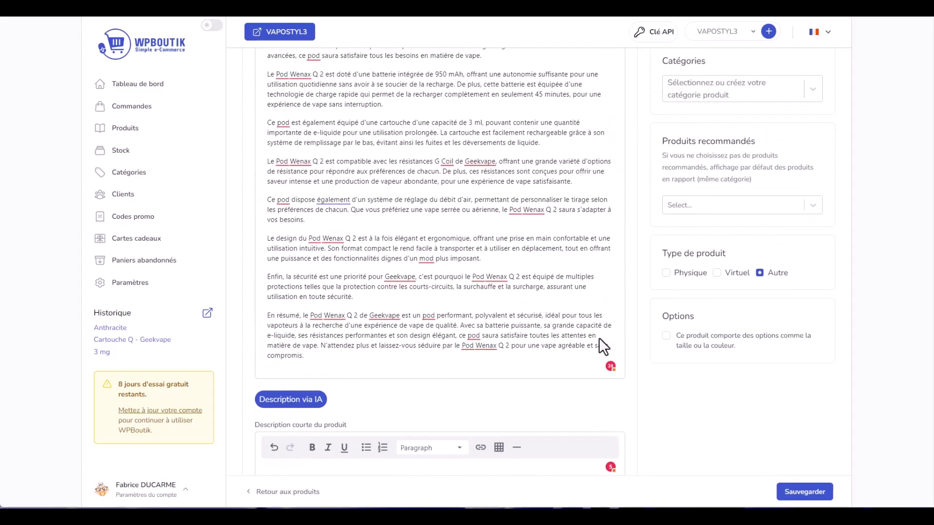
{"action": "scroll", "coordinate": [568, 275], "scroll_direction": "up", "scroll_amount": 3}
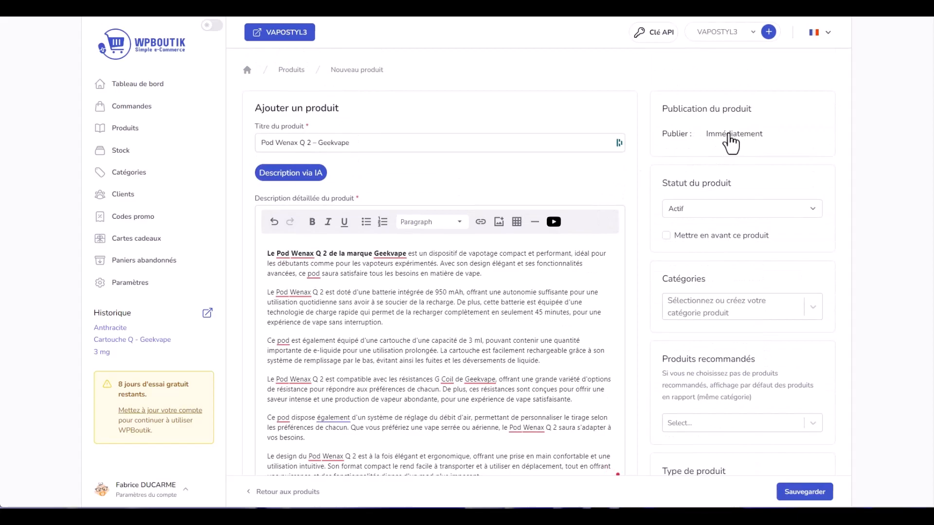
{"action": "left_click", "coordinate": [728, 137]}
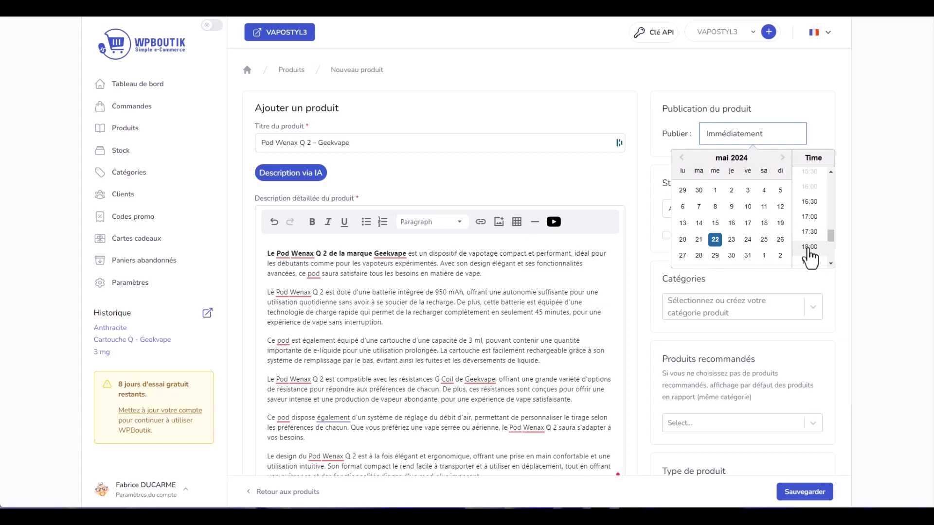
{"action": "left_click", "coordinate": [790, 139]}
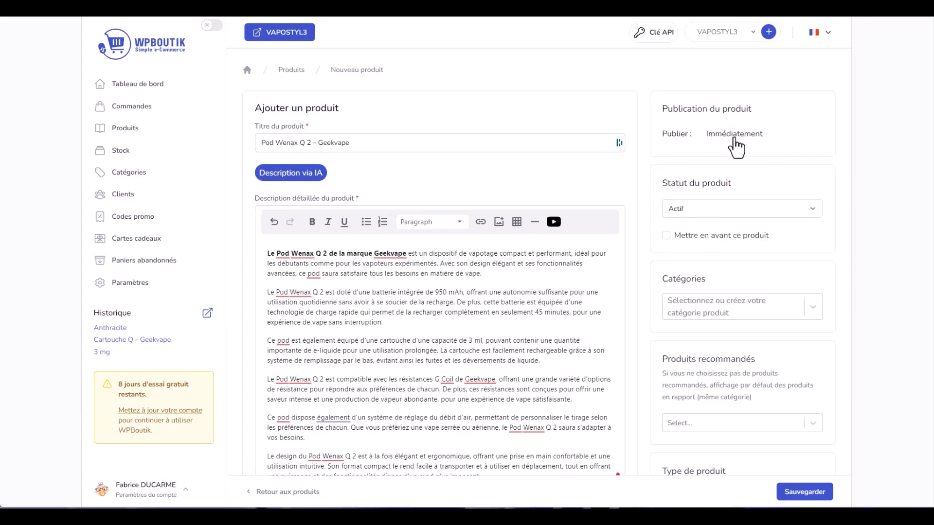
- Keep the product status as Actif and enable featuring of this product (Mettre en avant ce produit)
{"action": "left_click", "coordinate": [767, 217]}
{"action": "left_click", "coordinate": [768, 210]}
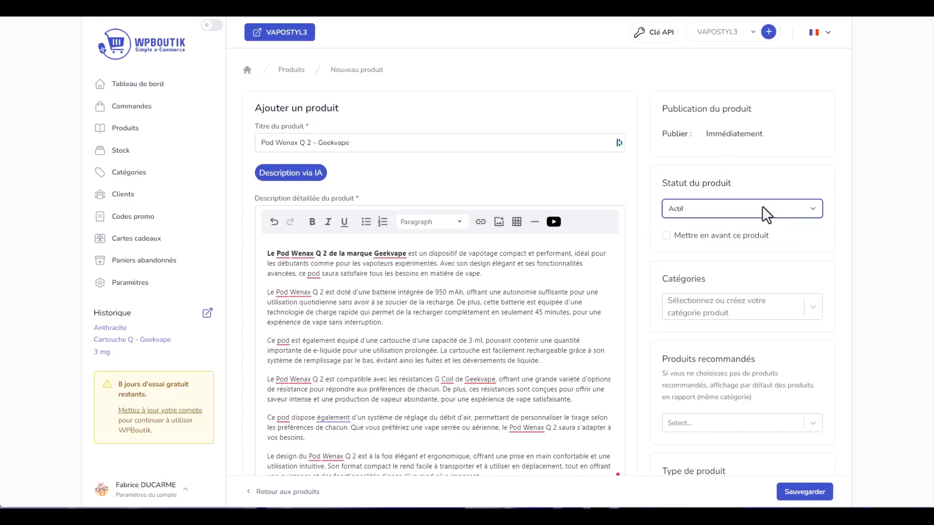
{"action": "left_click", "coordinate": [765, 213]}
{"action": "left_click", "coordinate": [760, 213]}
{"action": "left_click", "coordinate": [667, 235]}
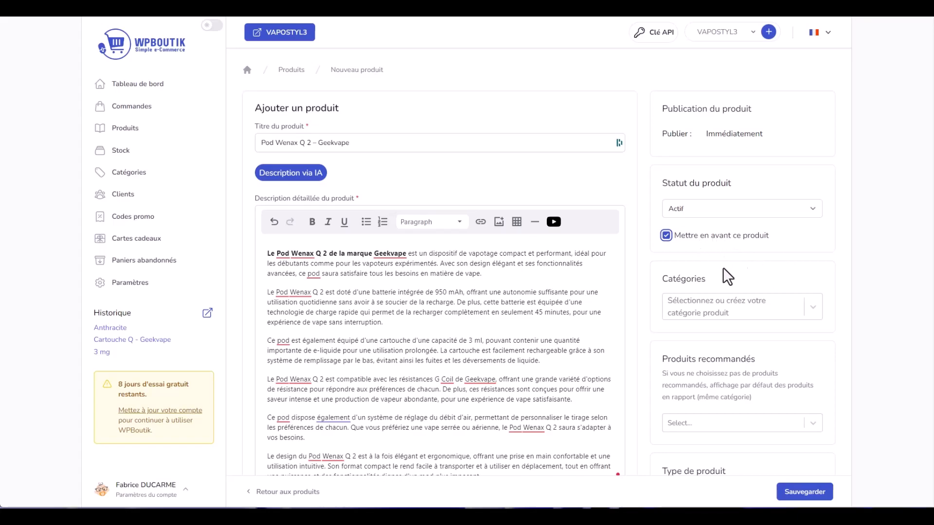
{"action": "left_click", "coordinate": [773, 313]}
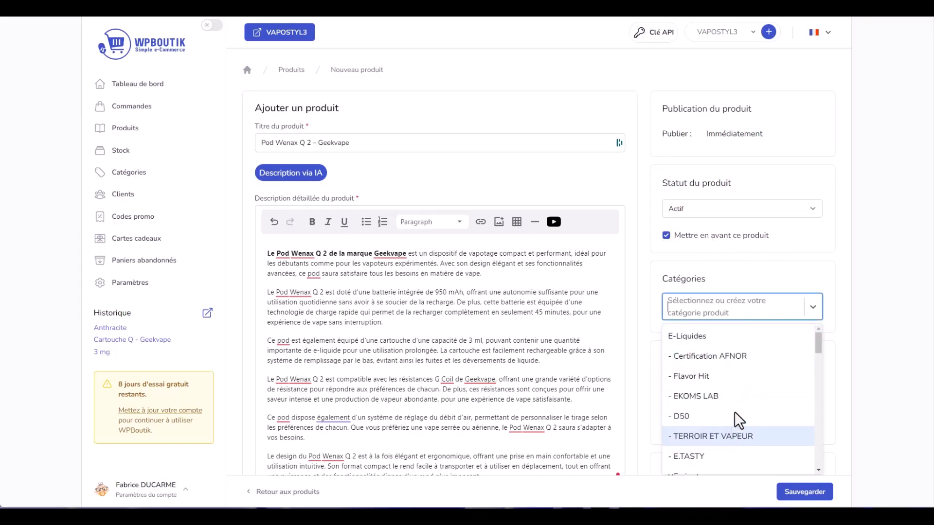
{"action": "scroll", "coordinate": [742, 408], "scroll_direction": "down", "scroll_amount": 1}
{"action": "left_click", "coordinate": [713, 309]}
{"action": "left_click", "coordinate": [697, 310]}
{"action": "type", "text": "DFDSFDSF"}
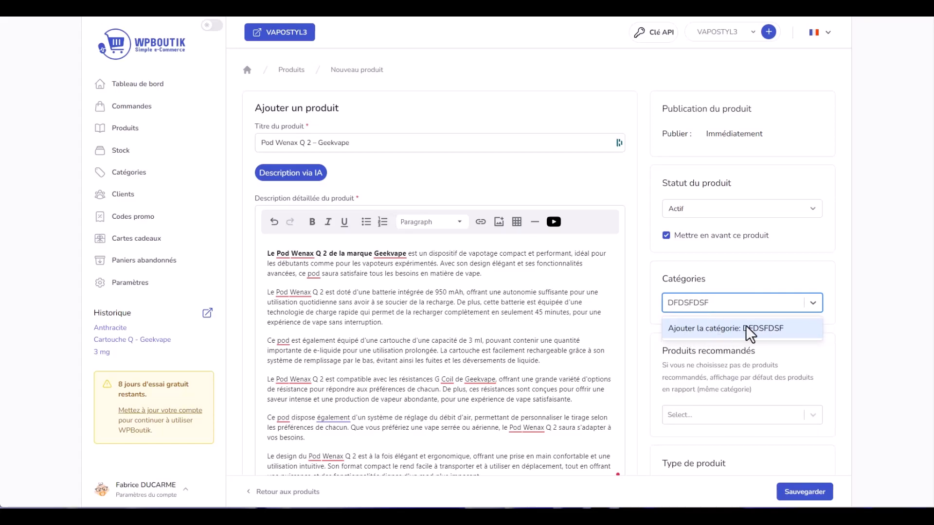
{"action": "left_click", "coordinate": [709, 305]}
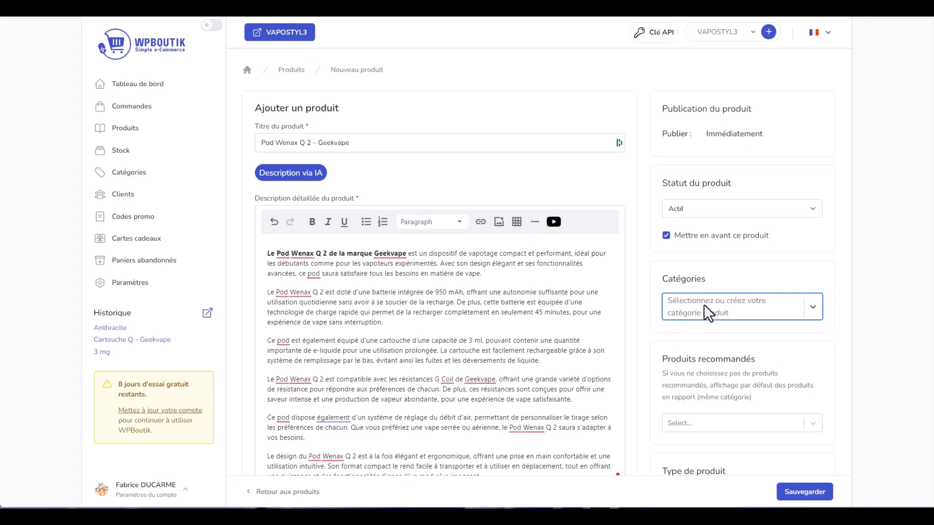
- Assign the product to the existing E-cigarettes category
{"action": "left_click", "coordinate": [807, 311]}
{"action": "scroll", "coordinate": [761, 395], "scroll_direction": "down", "scroll_amount": 2}
{"action": "scroll", "coordinate": [749, 395], "scroll_direction": "down", "scroll_amount": 3}
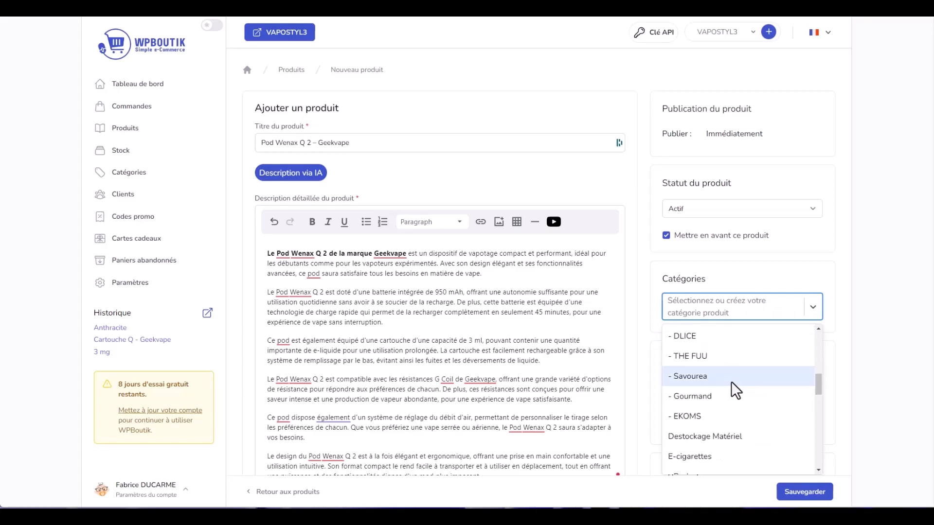
{"action": "scroll", "coordinate": [730, 408], "scroll_direction": "down", "scroll_amount": 1}
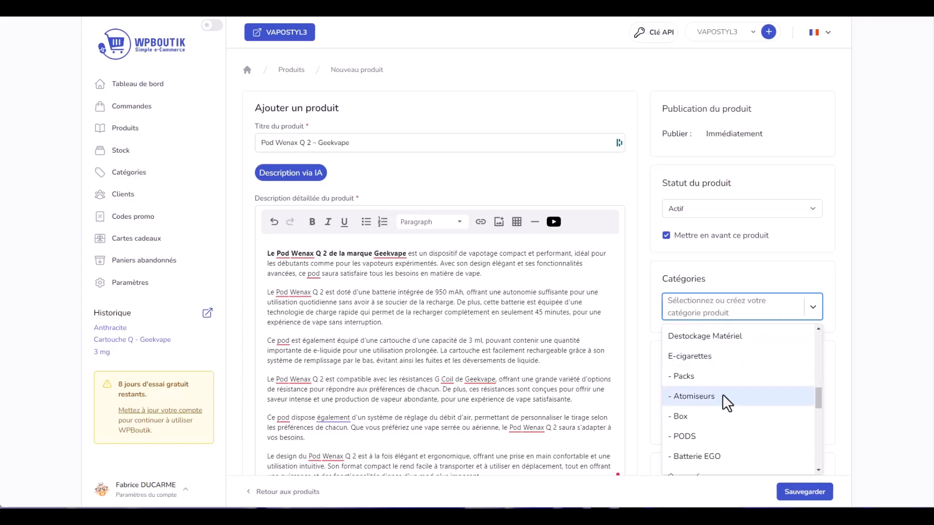
{"action": "left_click", "coordinate": [708, 355]}
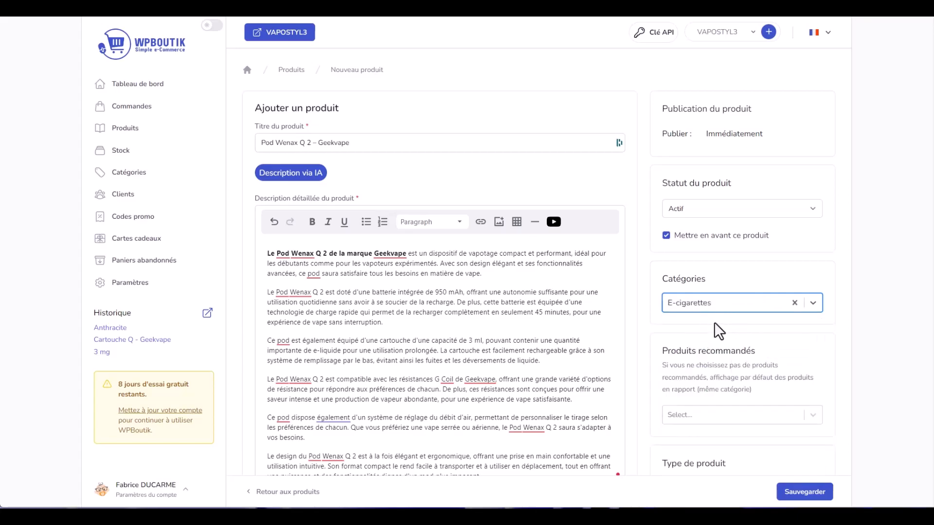
- Add Accu 18650 MXJO 3500 mAh 20A, Accus 26650 Listman and Adaptateur 510 / EGO as recommended products
{"action": "scroll", "coordinate": [699, 365], "scroll_direction": "down", "scroll_amount": 2}
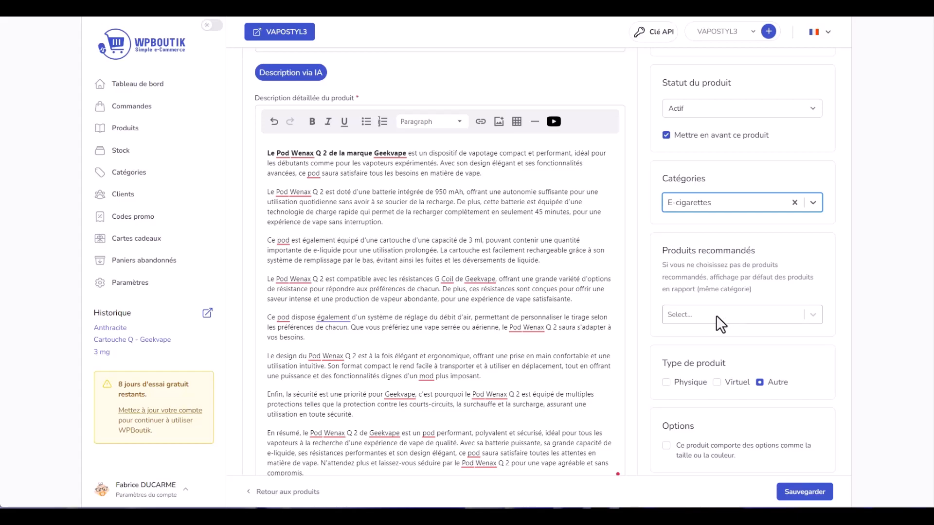
{"action": "left_click", "coordinate": [716, 315]}
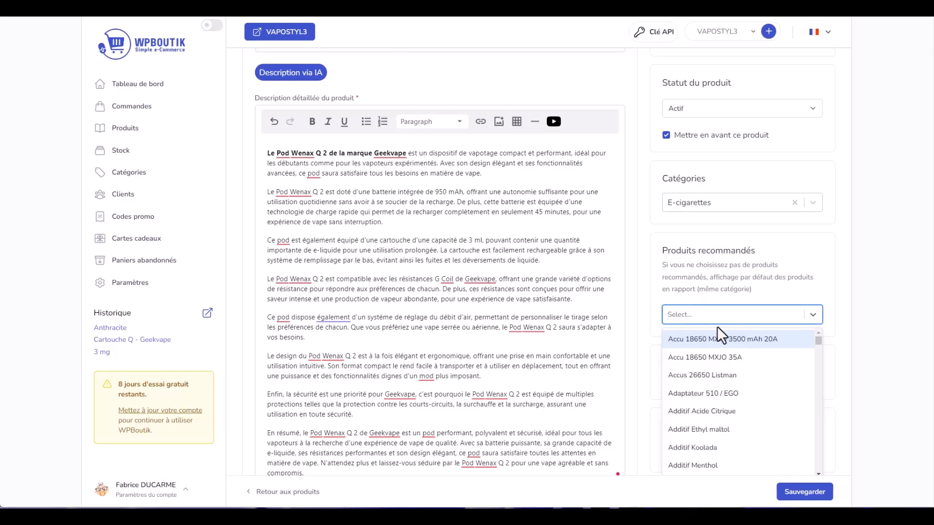
{"action": "left_click_drag", "start_coordinate": [718, 277], "coordinate": [775, 298]}
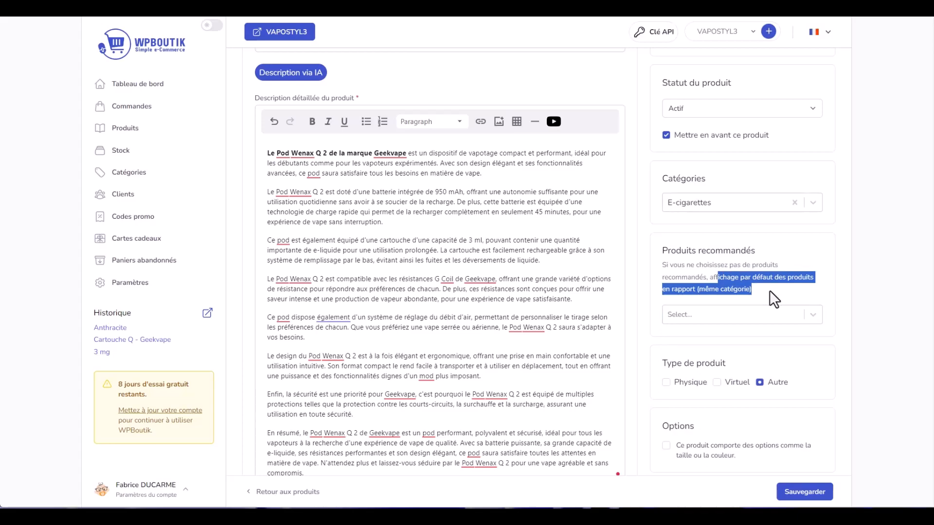
{"action": "left_click", "coordinate": [754, 323]}
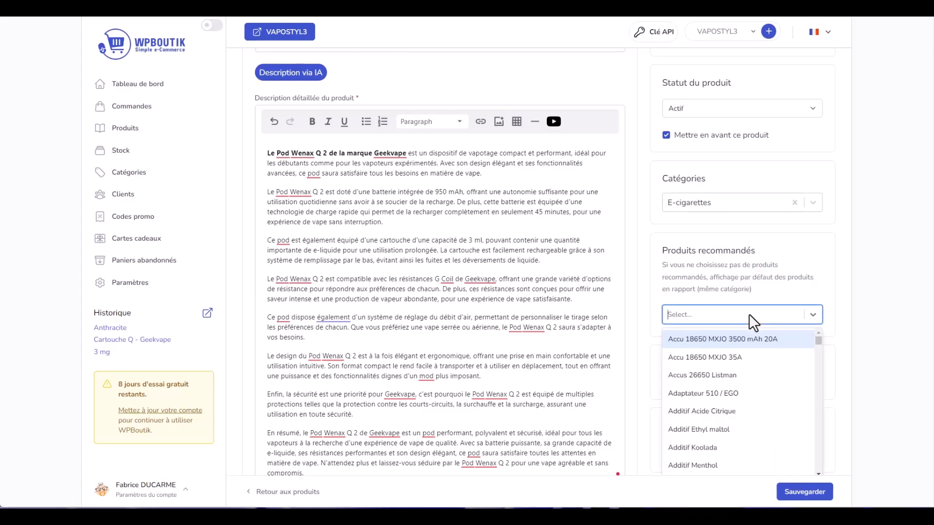
{"action": "scroll", "coordinate": [746, 360], "scroll_direction": "down", "scroll_amount": 2}
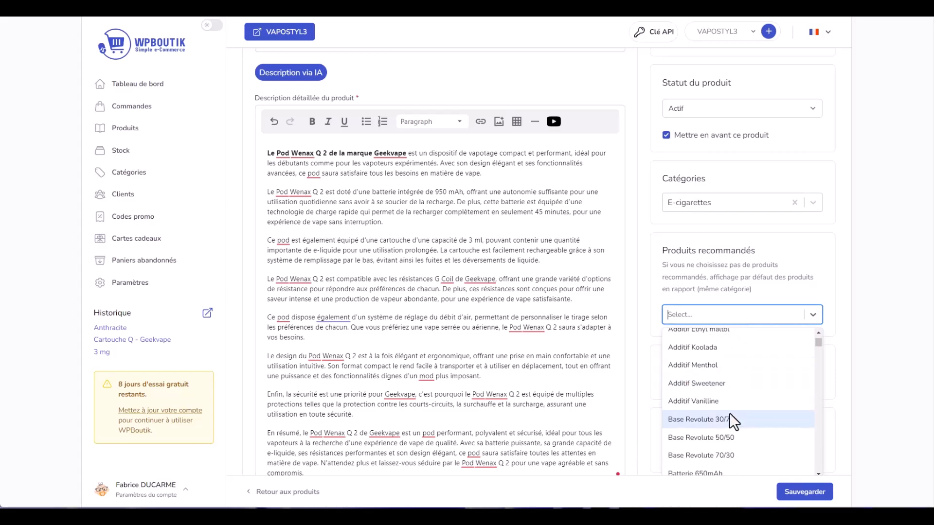
{"action": "scroll", "coordinate": [737, 424], "scroll_direction": "up", "scroll_amount": 5}
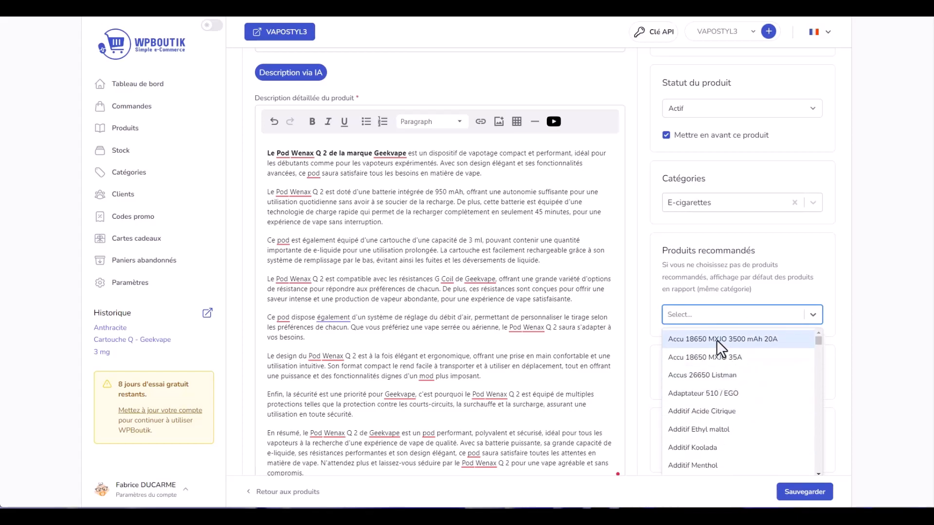
{"action": "left_click", "coordinate": [719, 340]}
{"action": "left_click", "coordinate": [784, 319]}
{"action": "left_click", "coordinate": [746, 357]}
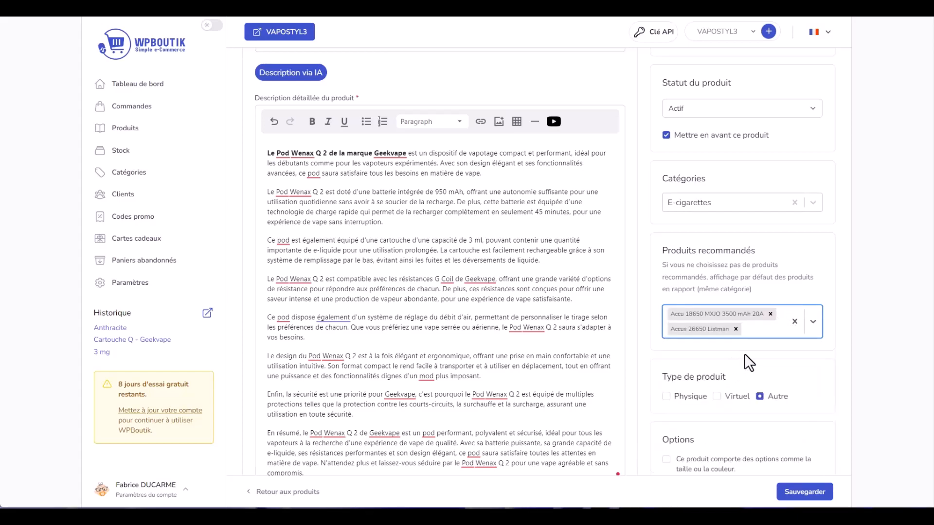
{"action": "left_click", "coordinate": [776, 339]}
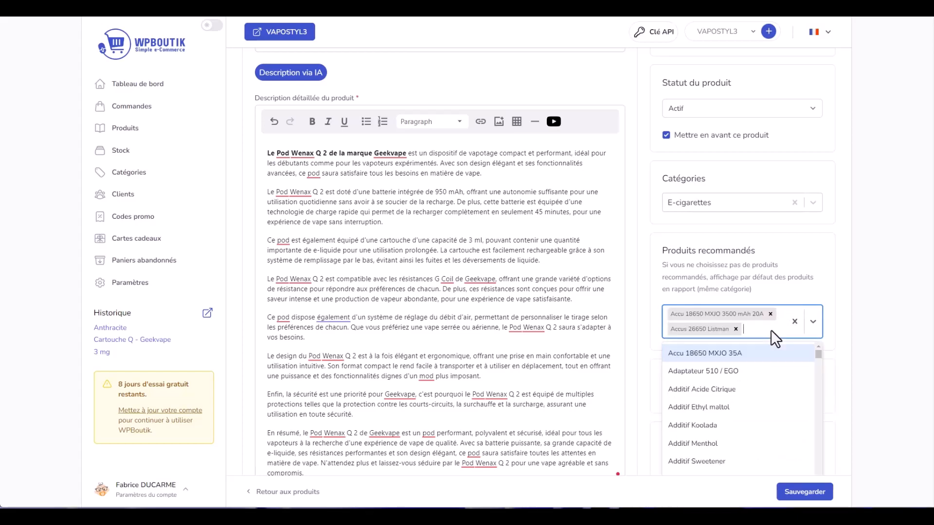
{"action": "left_click", "coordinate": [734, 373]}
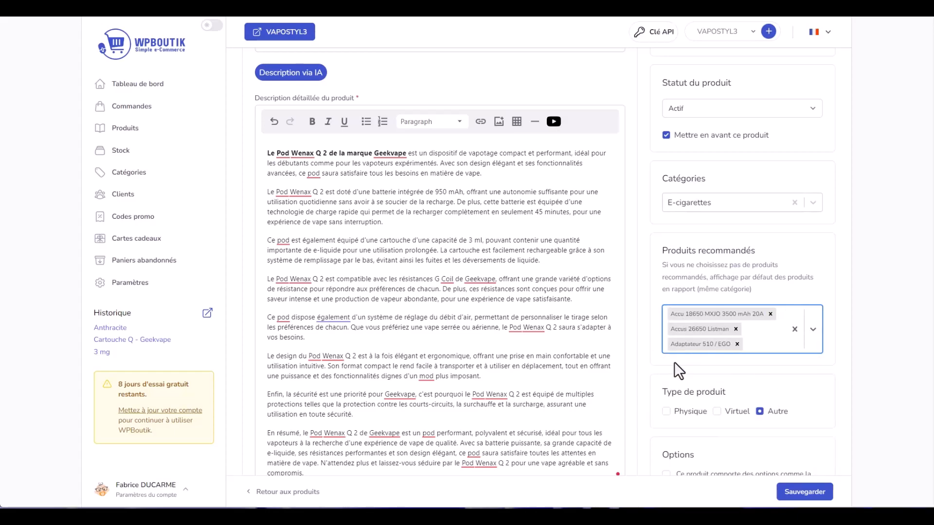
- Set the product type to Physique with a weight of 200 g
{"action": "scroll", "coordinate": [707, 364], "scroll_direction": "down", "scroll_amount": 2}
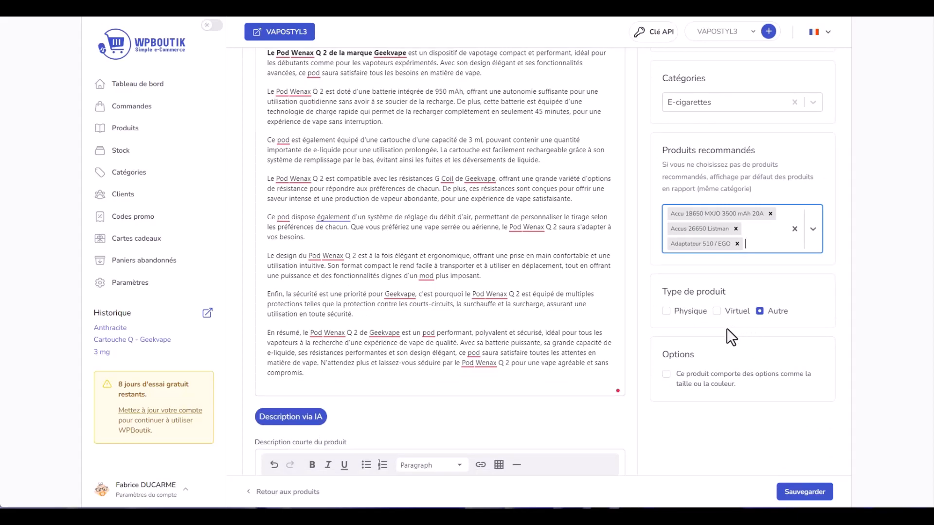
{"action": "left_click", "coordinate": [668, 312]}
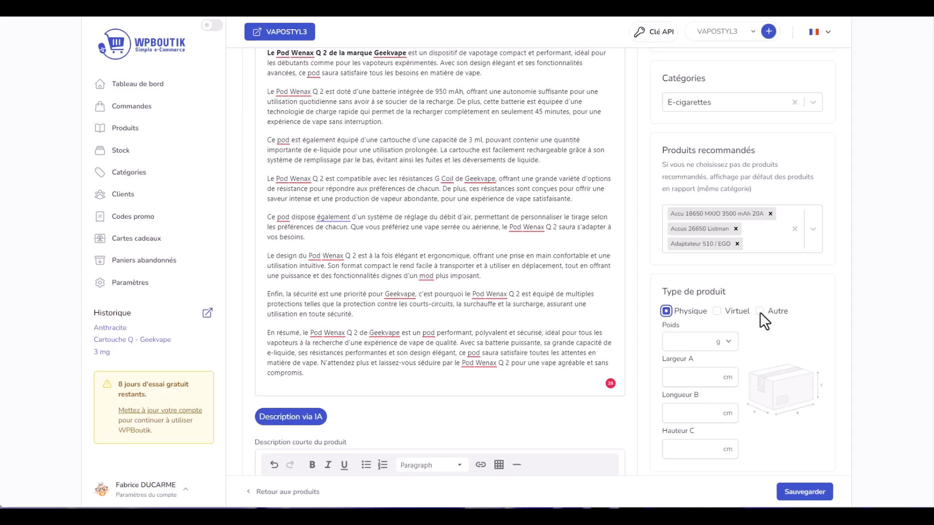
{"action": "left_click", "coordinate": [700, 342]}
{"action": "type", "text": "00"}
- Set the package dimensions to 5 cm wide, 10 cm long and 5 cm high
{"action": "left_click", "coordinate": [688, 378]}
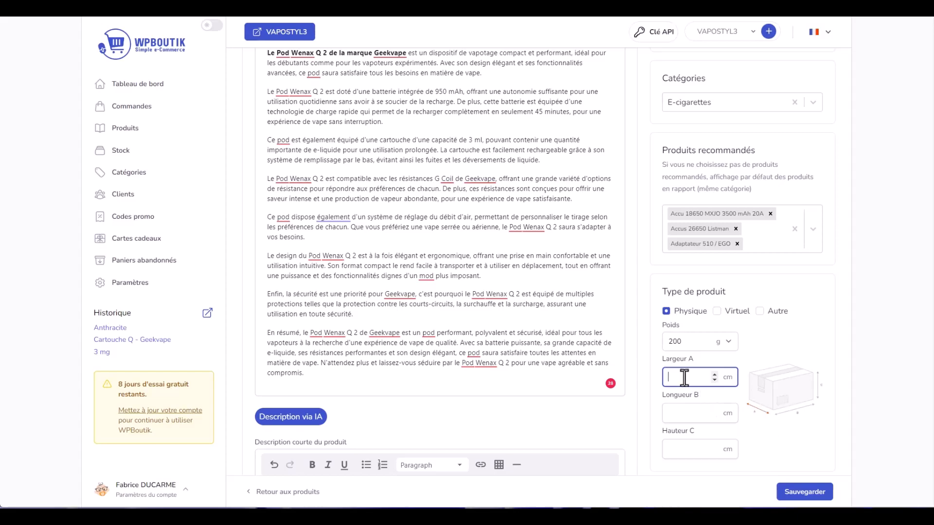
{"action": "left_click", "coordinate": [692, 414]}
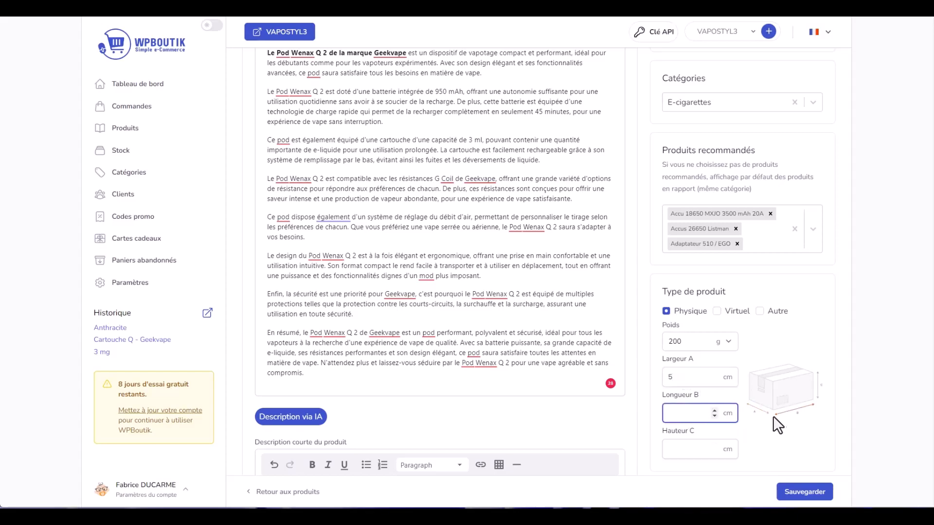
{"action": "type", "text": "10"}
{"action": "left_click", "coordinate": [700, 447]}
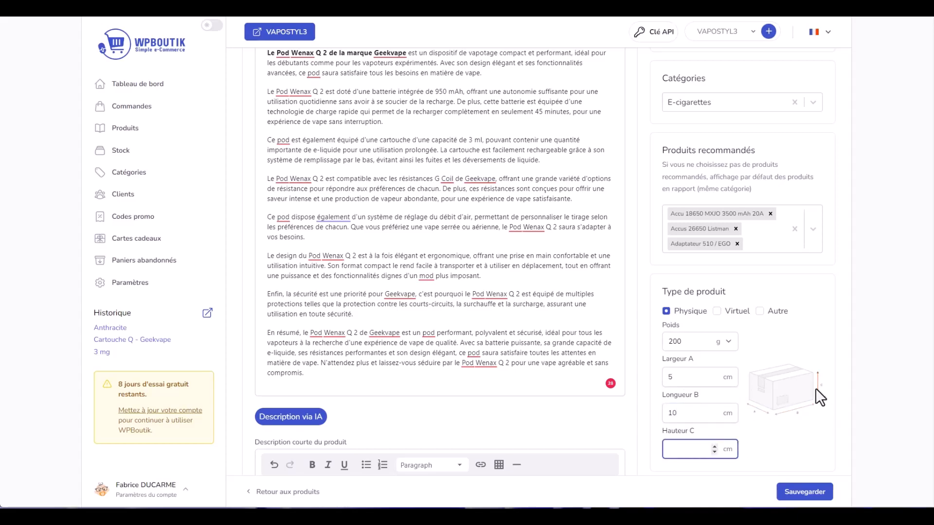
{"action": "type", "text": "5"}
- Enable options such as size or colour for the product and check the list of existing options
{"action": "scroll", "coordinate": [768, 425], "scroll_direction": "down", "scroll_amount": 4}
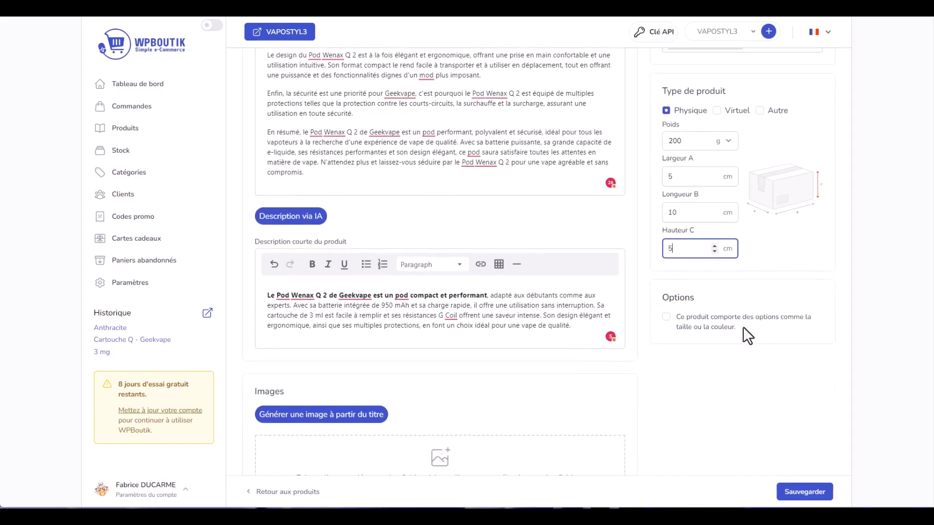
{"action": "left_click", "coordinate": [665, 317]}
{"action": "scroll", "coordinate": [758, 324], "scroll_direction": "down", "scroll_amount": 1}
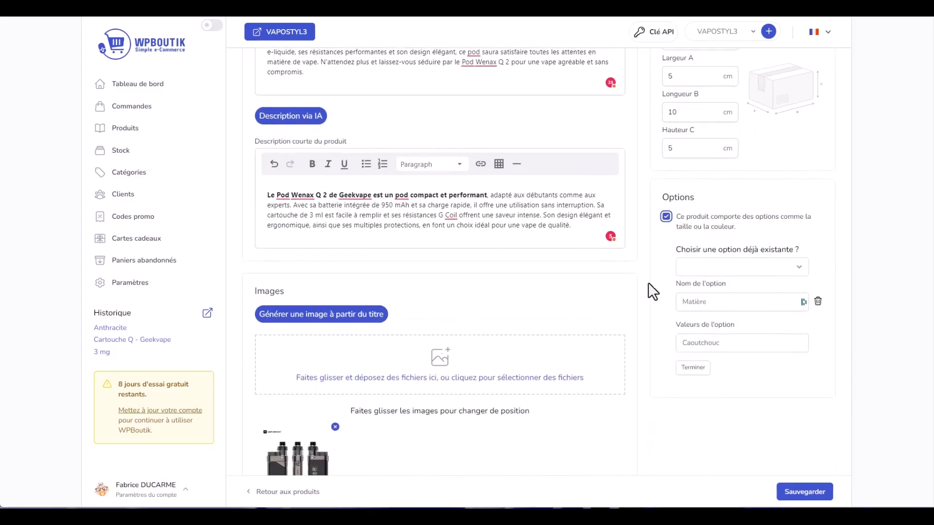
{"action": "left_click", "coordinate": [792, 267]}
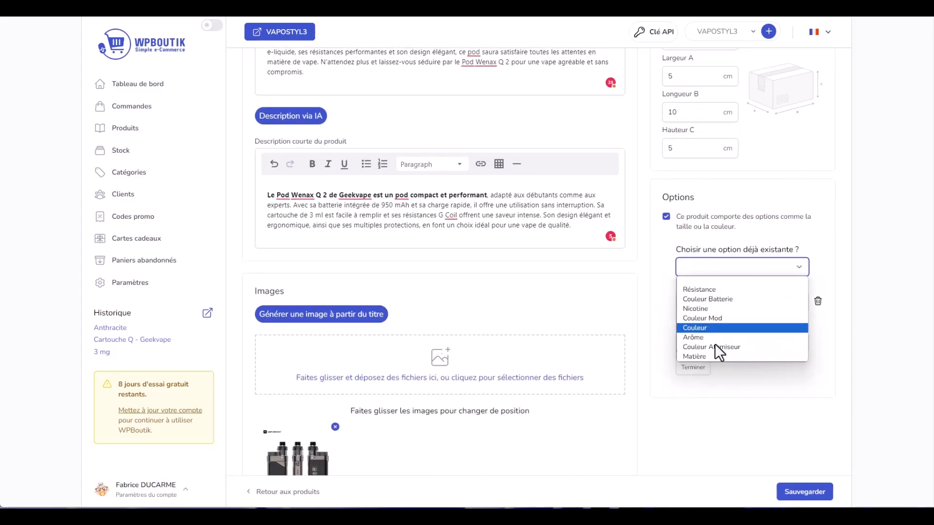
{"action": "left_click", "coordinate": [820, 259]}
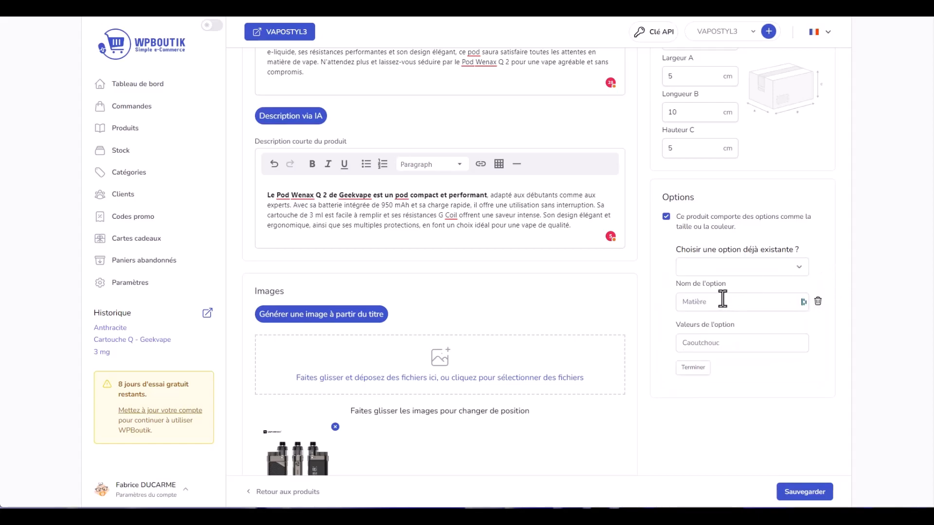
- Name the new product option "Matières batterie"
{"action": "left_click", "coordinate": [735, 298]}
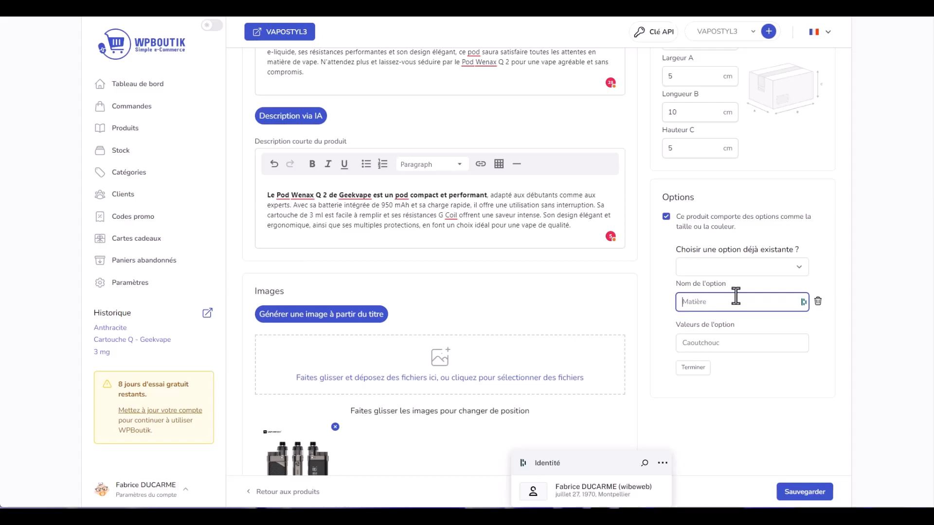
{"action": "type", "text": "matières batterie"}
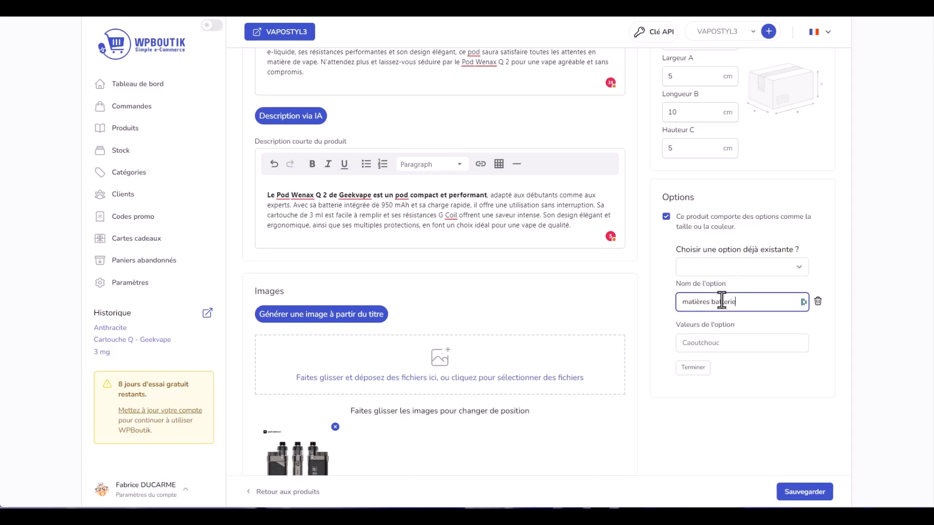
{"action": "left_click", "coordinate": [719, 346]}
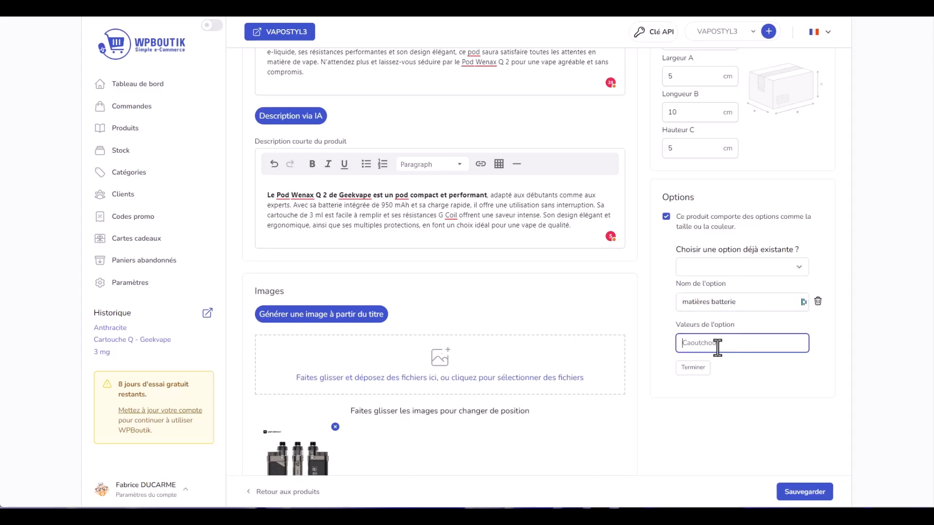
{"action": "left_click_drag", "start_coordinate": [688, 303], "coordinate": [677, 304]}
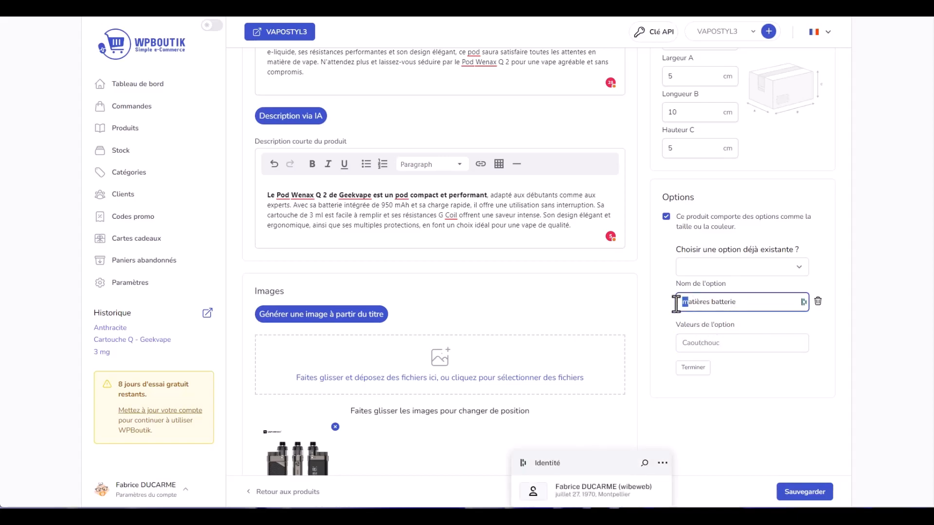
{"action": "type", "text": "M"}
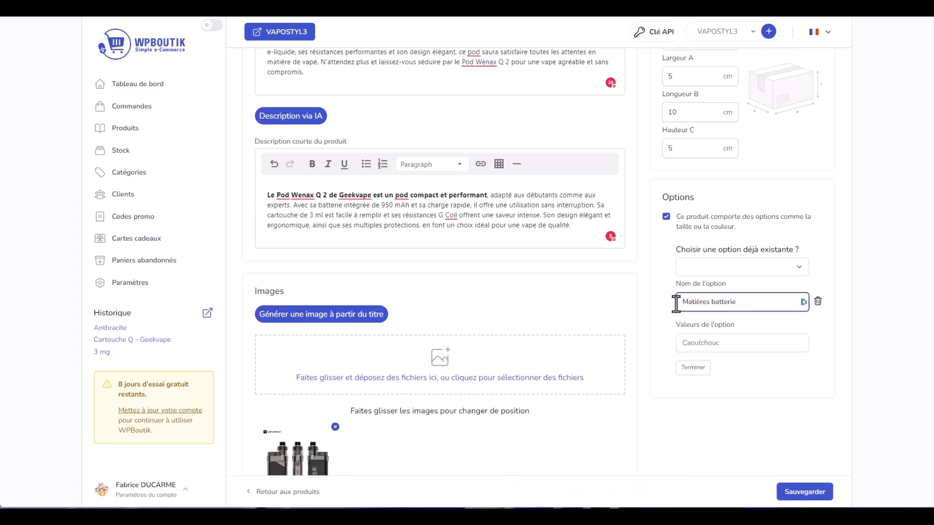
- Add the values PVC, Cuir and Tissu to the Matières batterie option and finish the option
{"action": "left_click", "coordinate": [758, 347]}
{"action": "type", "text": "PVC"}
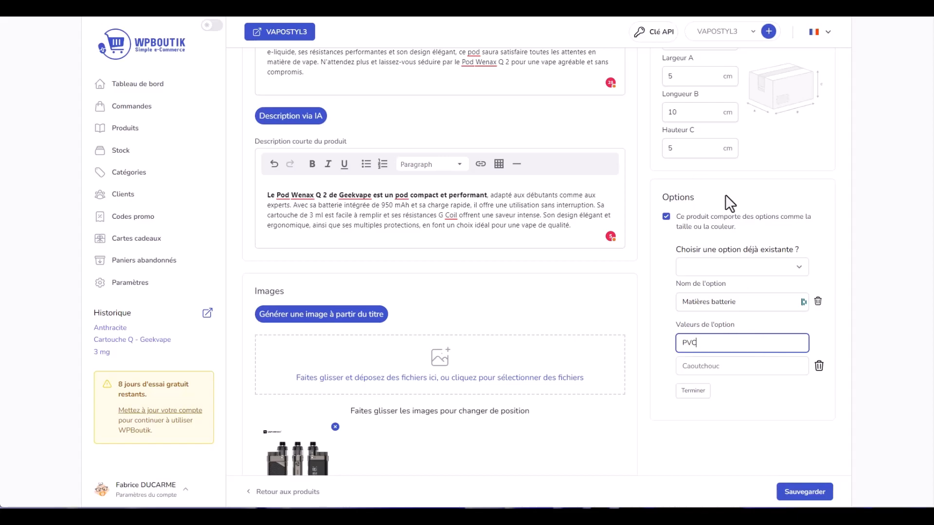
{"action": "left_click", "coordinate": [707, 365]}
{"action": "type", "text": "Cuir"}
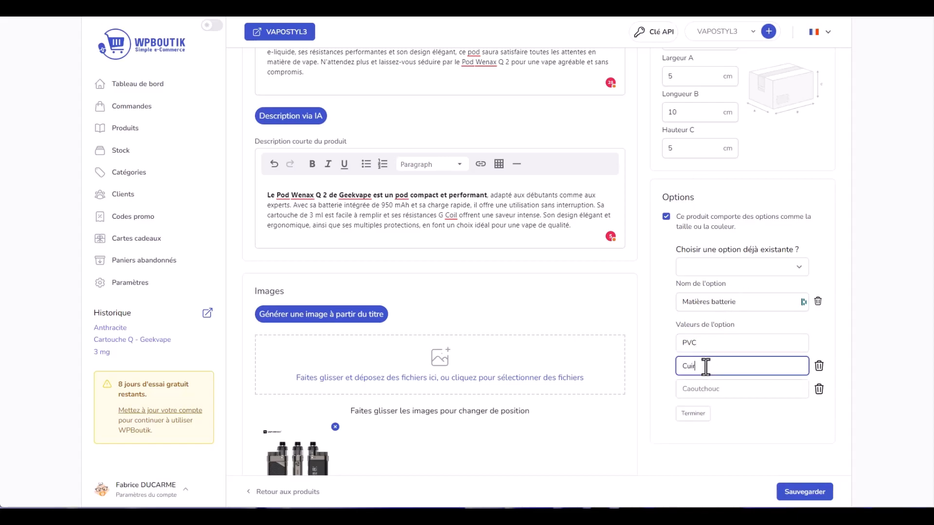
{"action": "left_click", "coordinate": [708, 390]}
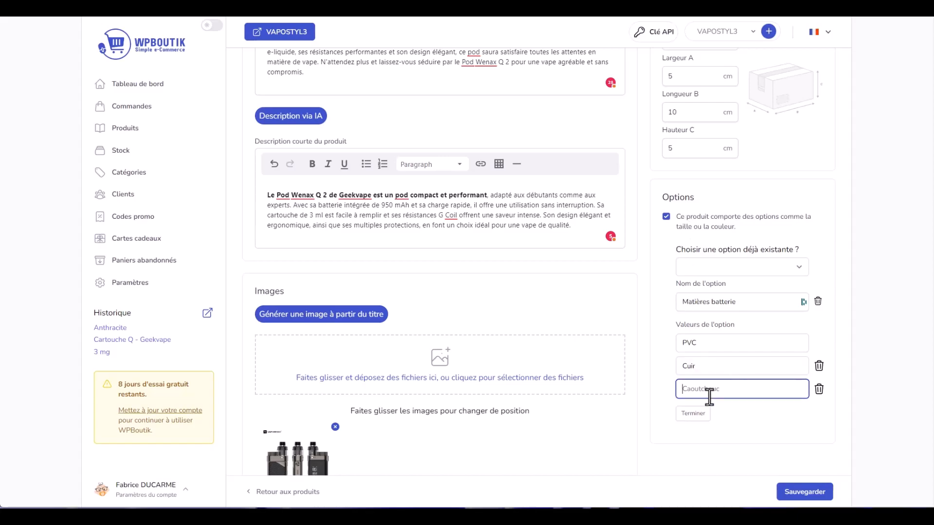
{"action": "type", "text": "Tissu"}
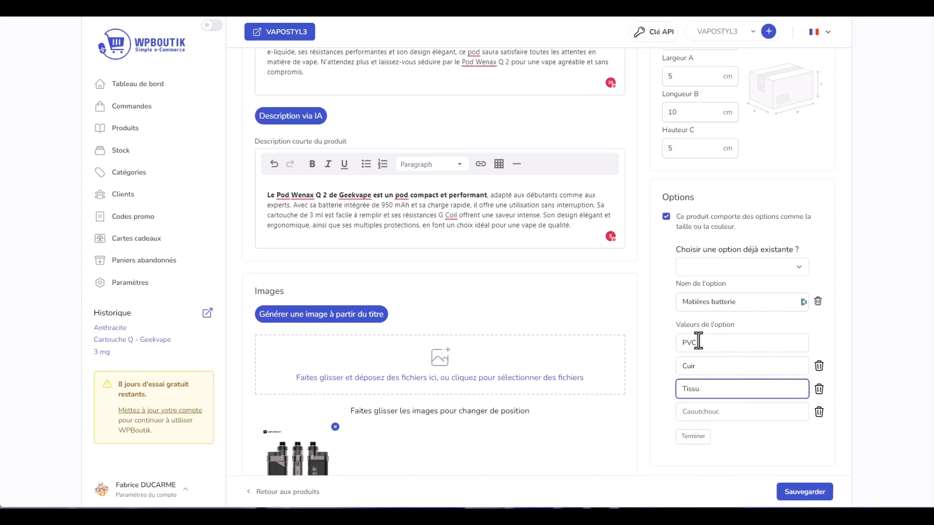
{"action": "left_click", "coordinate": [708, 438]}
- Enlarge the variations table and set the available quantity to 10 for PVC, Cuir and Tissu
{"action": "scroll", "coordinate": [786, 431], "scroll_direction": "down", "scroll_amount": 3}
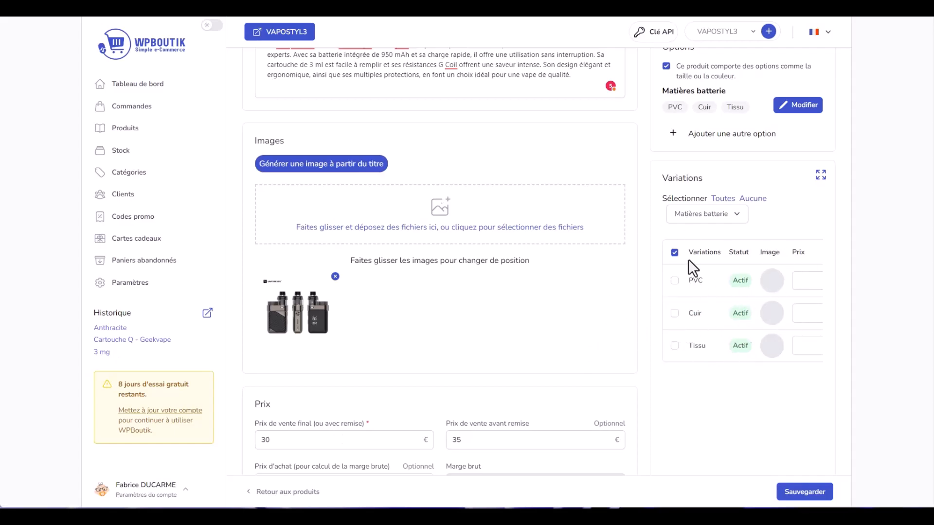
{"action": "left_click", "coordinate": [821, 175]}
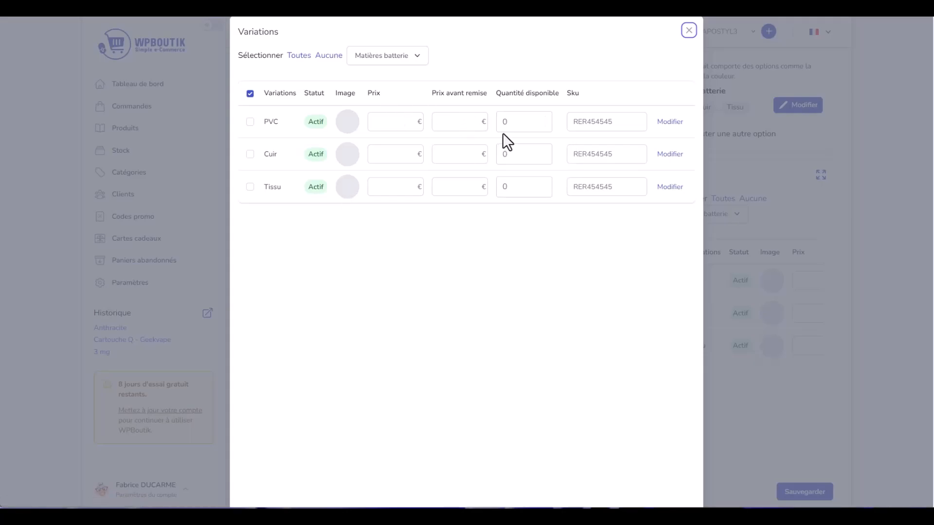
{"action": "double_click", "coordinate": [516, 121]}
{"action": "type", "text": "10"}
{"action": "double_click", "coordinate": [515, 158]}
{"action": "type", "text": "10"}
{"action": "key", "text": "Tab"}
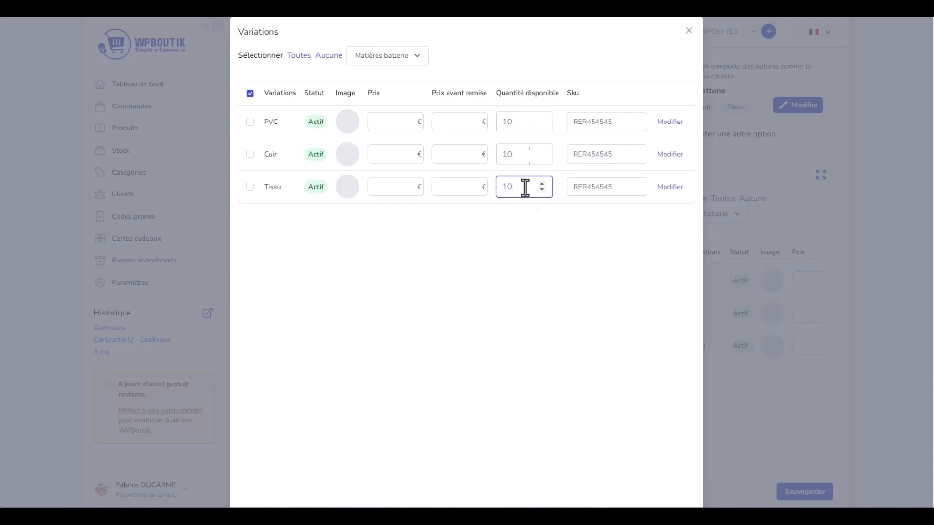
{"action": "type", "text": "10"}
- Set the Cuir variation's SKU to RER454544 and close the enlarged variations table
{"action": "left_click_drag", "start_coordinate": [610, 153], "coordinate": [618, 197]}
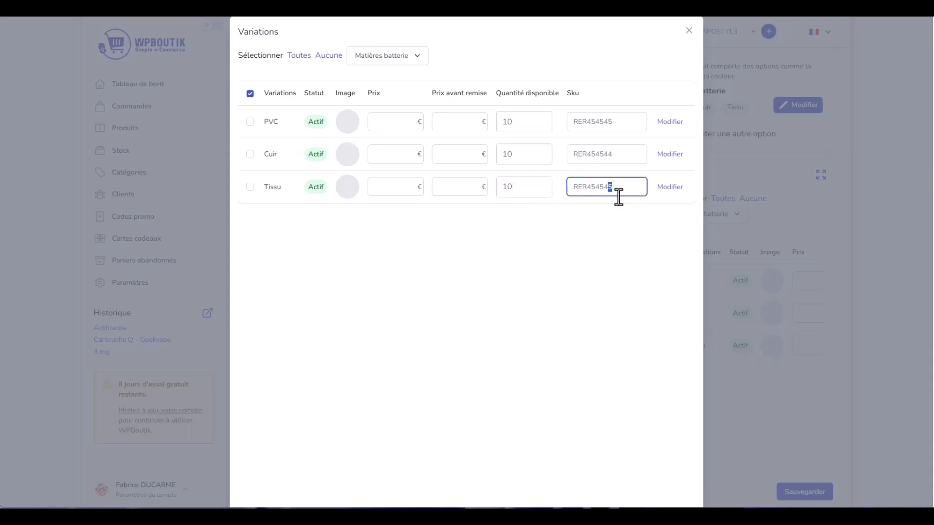
{"action": "left_click", "coordinate": [590, 215]}
{"action": "left_click", "coordinate": [839, 325]}
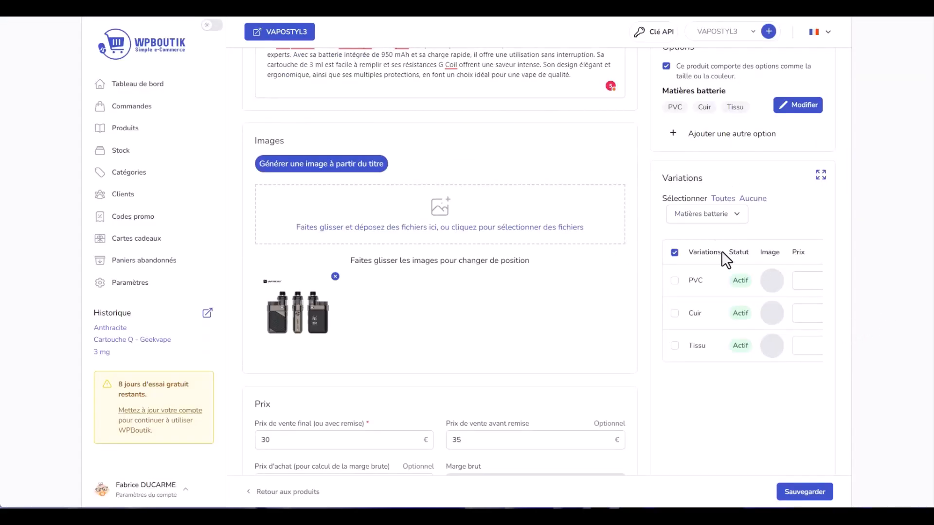
- Review the completed product form and save the new product
{"action": "scroll", "coordinate": [713, 253], "scroll_direction": "down", "scroll_amount": 3}
{"action": "scroll", "coordinate": [710, 258], "scroll_direction": "up", "scroll_amount": 4}
{"action": "scroll", "coordinate": [731, 273], "scroll_direction": "down", "scroll_amount": 5}
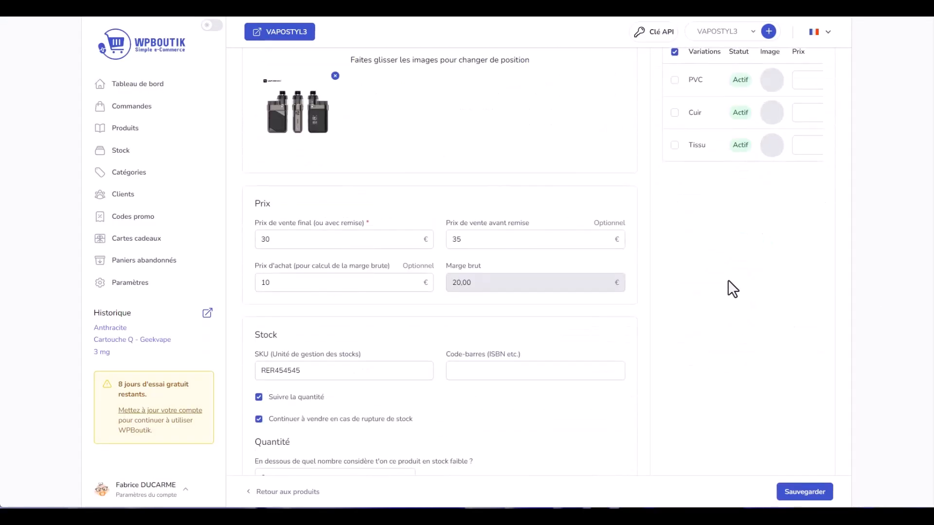
{"action": "scroll", "coordinate": [777, 394], "scroll_direction": "down", "scroll_amount": 2}
{"action": "scroll", "coordinate": [778, 389], "scroll_direction": "up", "scroll_amount": 7}
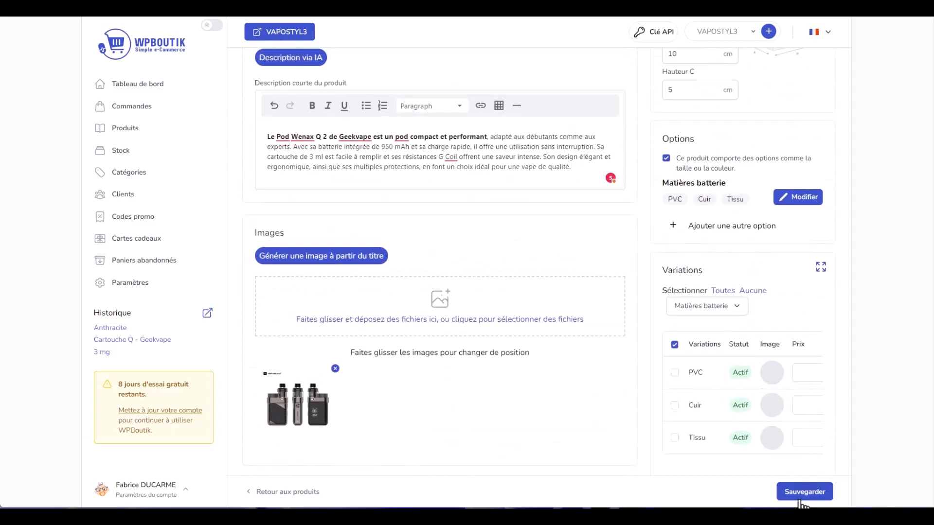
{"action": "left_click", "coordinate": [811, 492]}
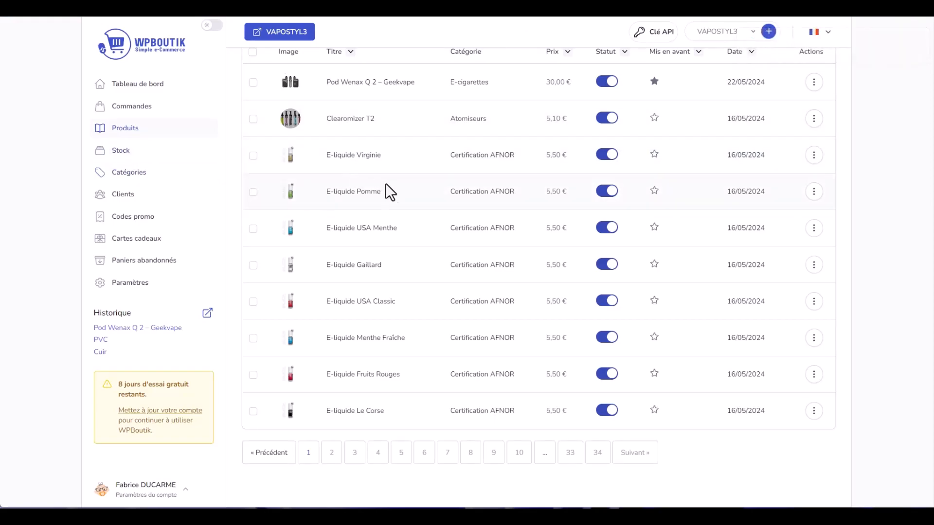
- Find Pod Wenax Q 2 – Geekvape in the product list and view its public shop page
{"action": "scroll", "coordinate": [464, 202], "scroll_direction": "up", "scroll_amount": 3}
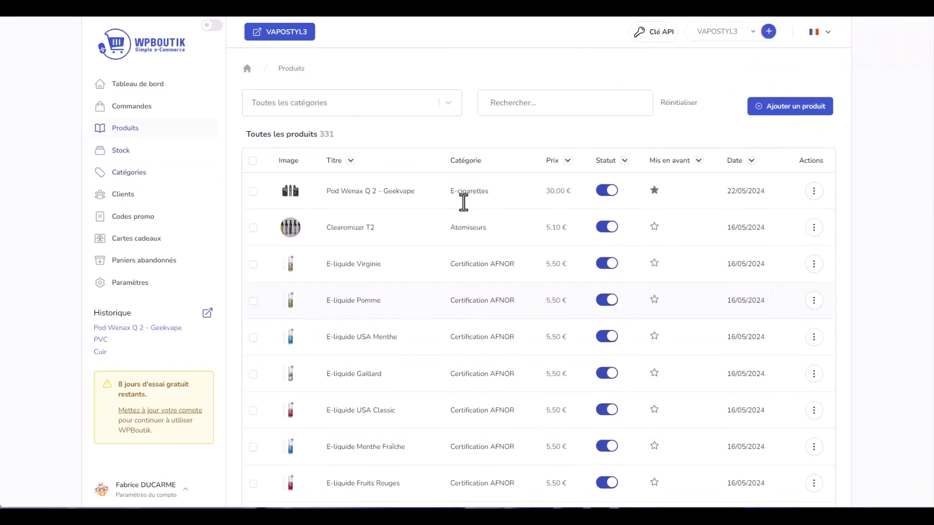
{"action": "triple_click", "coordinate": [333, 193]}
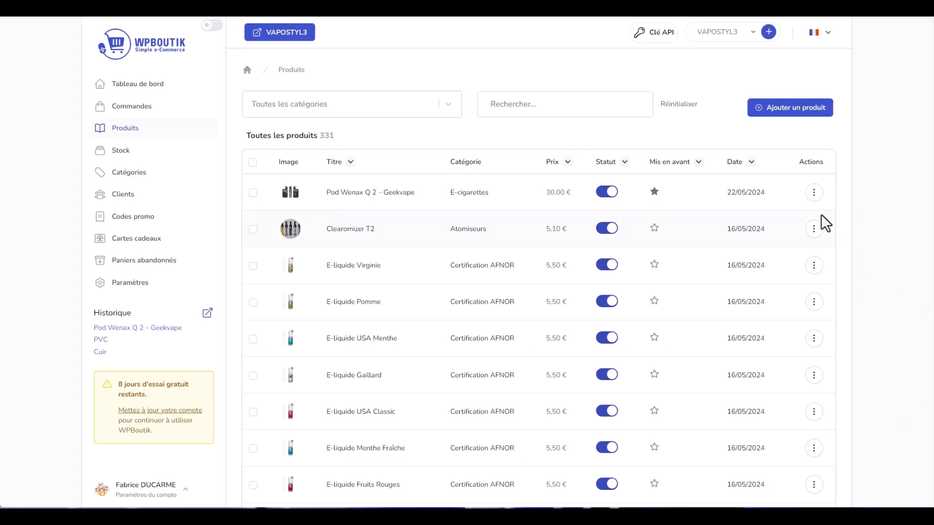
{"action": "left_click", "coordinate": [813, 192]}
{"action": "left_click", "coordinate": [740, 195]}
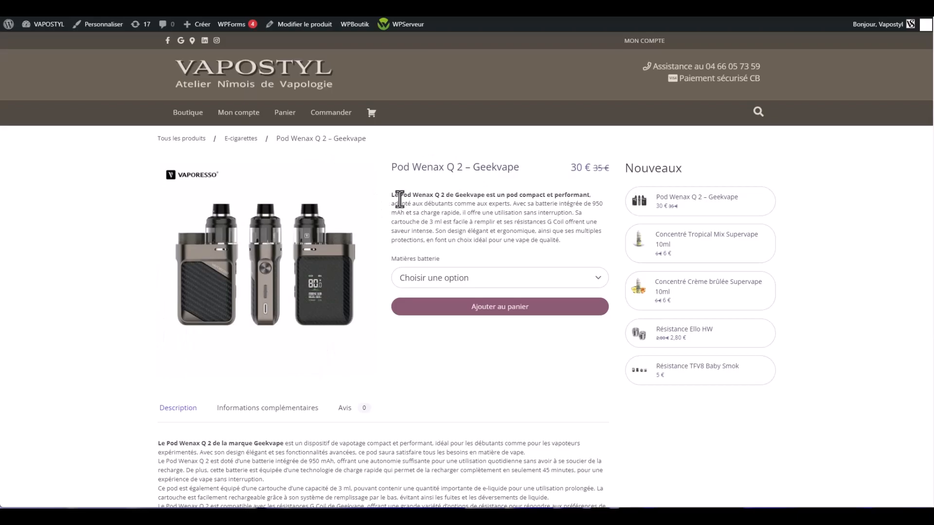
- Check the short description and the Matières batterie choices on the product's shop page
{"action": "left_click_drag", "start_coordinate": [393, 194], "coordinate": [525, 240]}
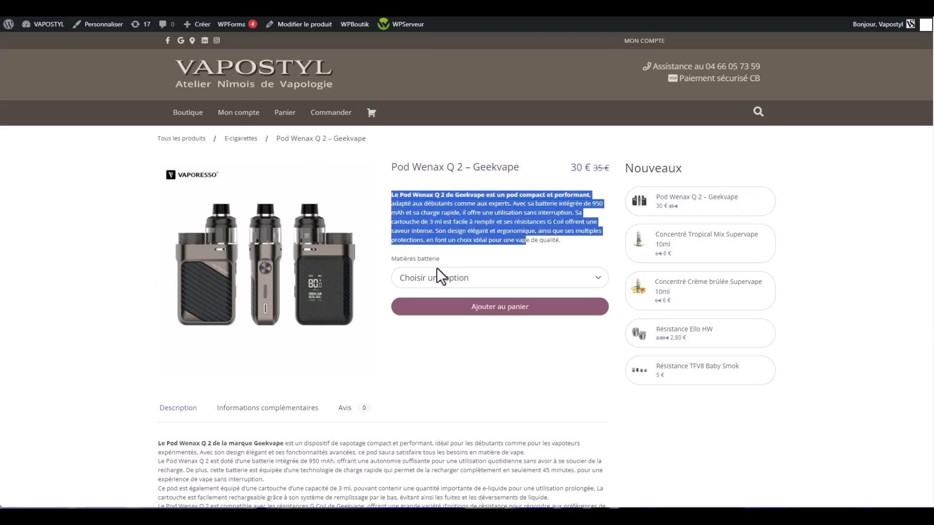
{"action": "left_click", "coordinate": [501, 278]}
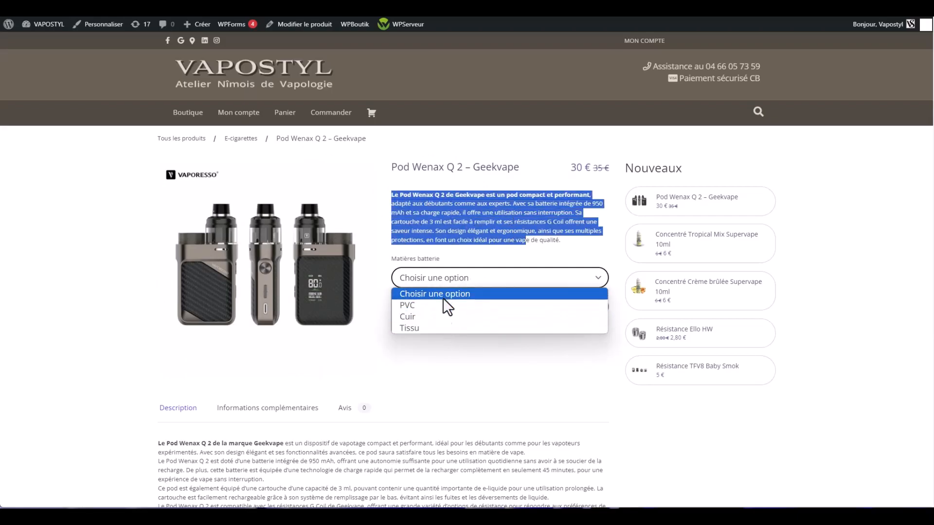
{"action": "left_click", "coordinate": [443, 295]}
{"action": "left_click", "coordinate": [475, 253]}
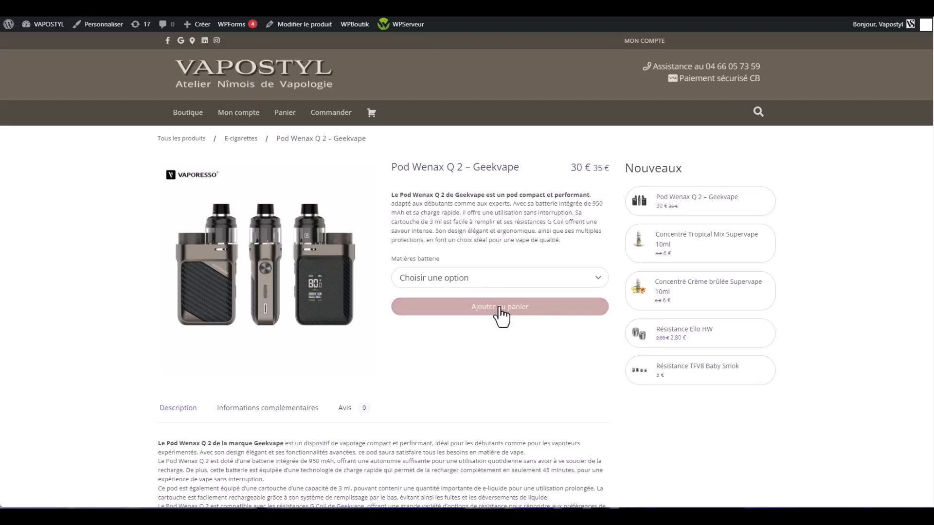
- Examine the detailed description and the additional information on the product's shop page
{"action": "scroll", "coordinate": [486, 321], "scroll_direction": "down", "scroll_amount": 2}
{"action": "left_click_drag", "start_coordinate": [191, 302], "coordinate": [200, 393]}
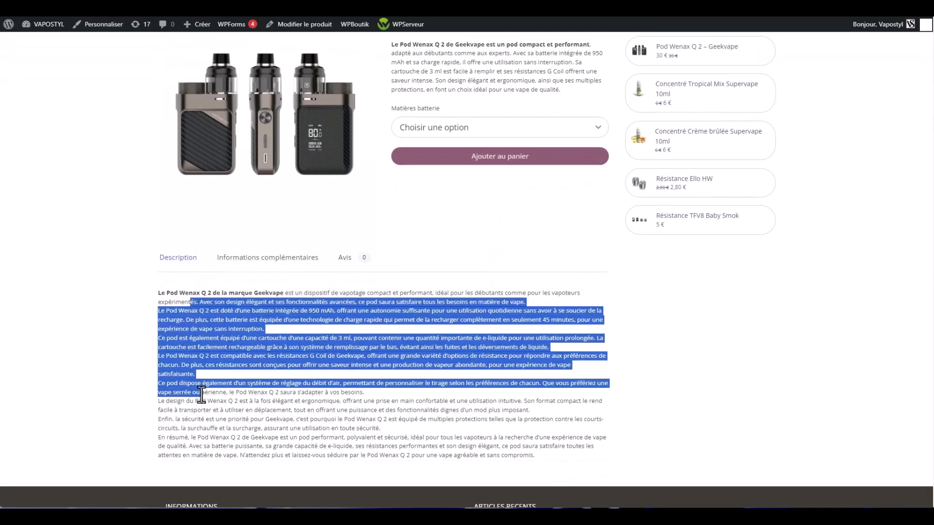
{"action": "left_click", "coordinate": [245, 260]}
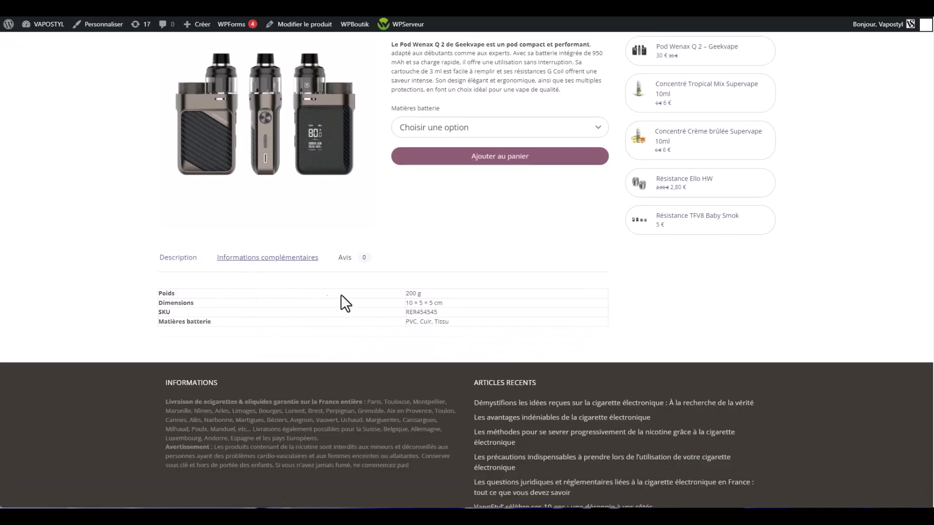
{"action": "left_click_drag", "start_coordinate": [413, 294], "coordinate": [465, 330]}
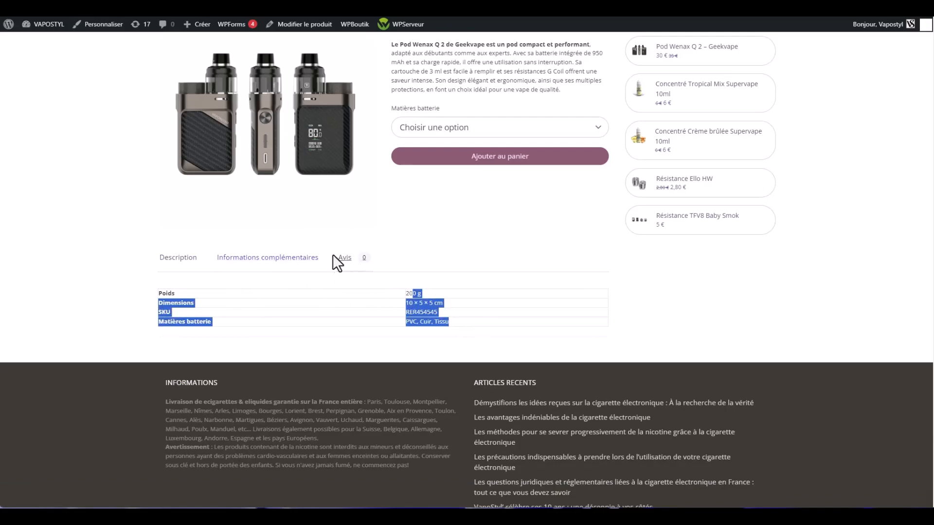
{"action": "left_click", "coordinate": [180, 259]}
{"action": "scroll", "coordinate": [539, 304], "scroll_direction": "up", "scroll_amount": 3}
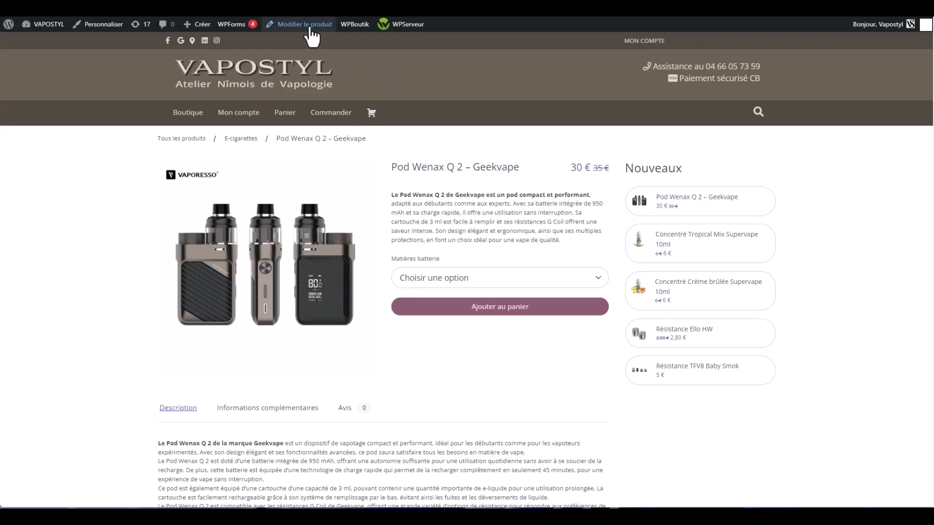
- Open the product for editing from its shop page and check the product title field
{"action": "left_click", "coordinate": [291, 24]}
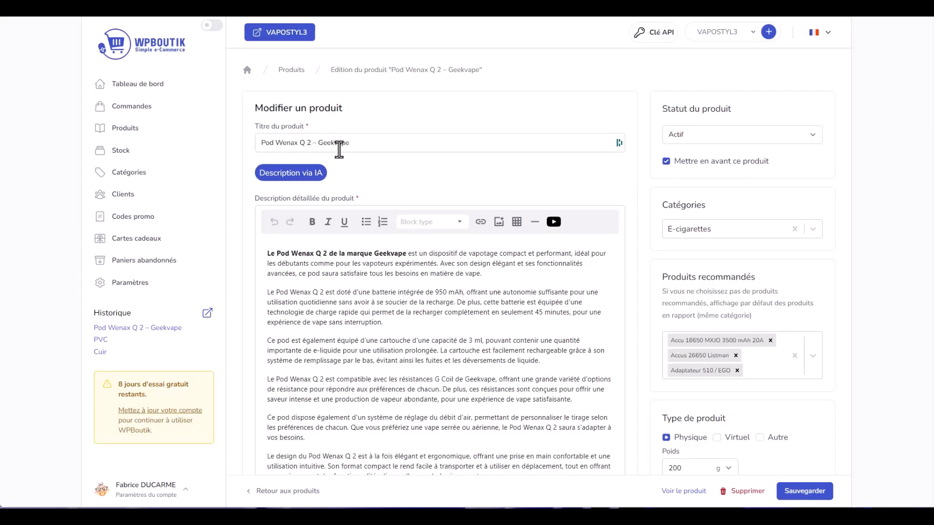
{"action": "triple_click", "coordinate": [363, 144]}
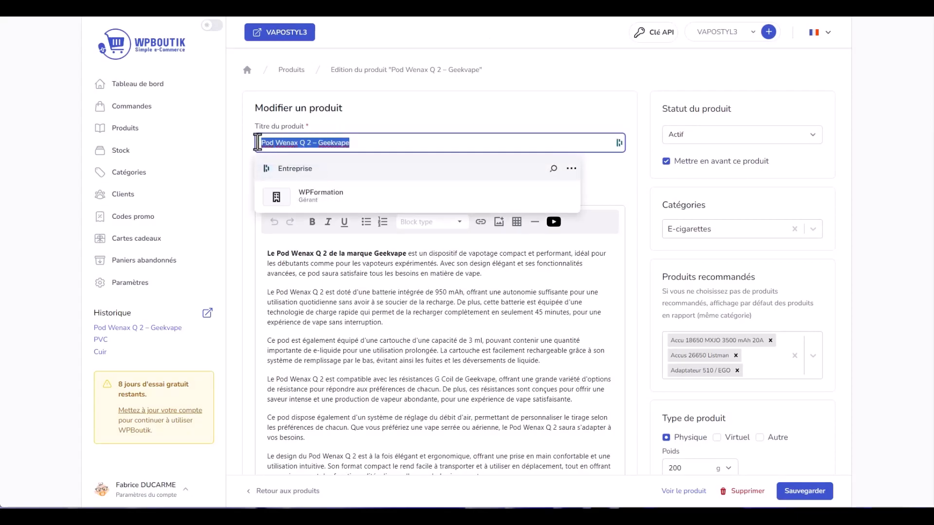
{"action": "left_click", "coordinate": [444, 121]}
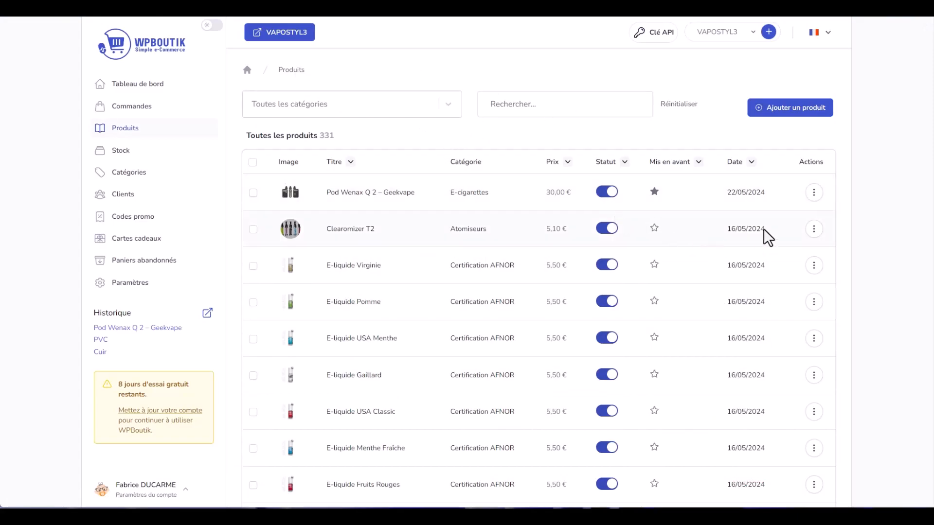
- Stop featuring Pod Wenax Q 2 – Geekvape in the product list and check the actions available for it
{"action": "left_click", "coordinate": [654, 195]}
{"action": "left_click", "coordinate": [814, 193]}
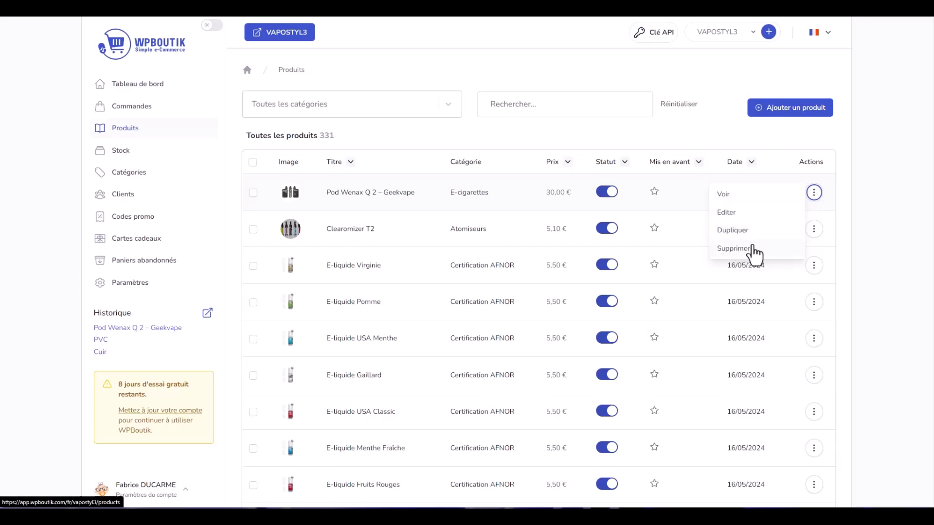
{"action": "left_click", "coordinate": [875, 196]}
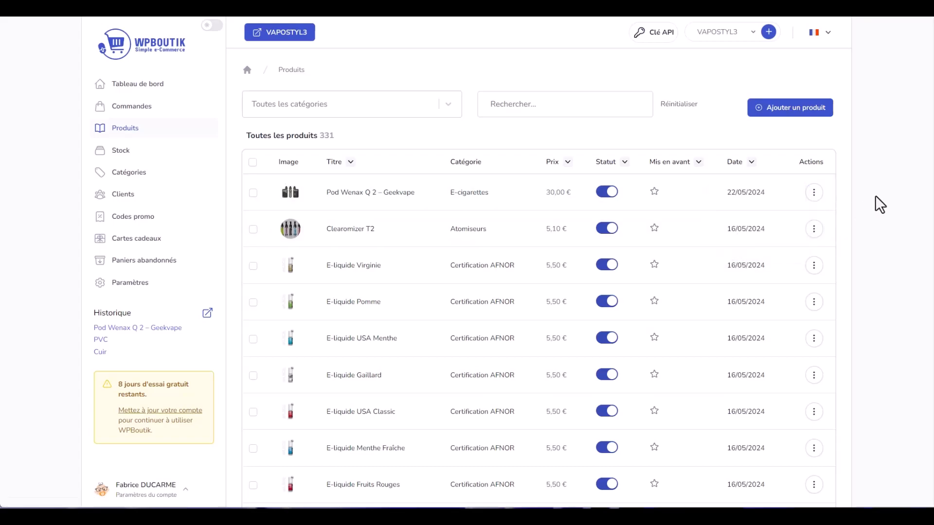